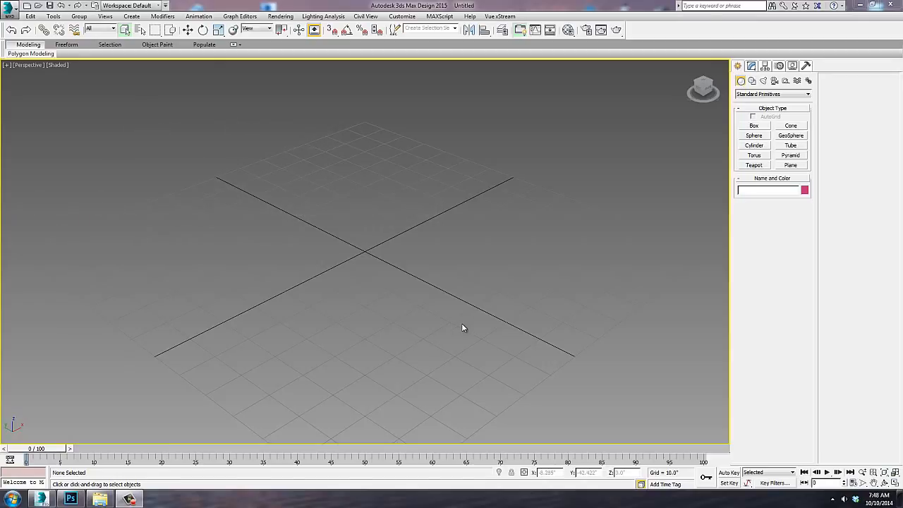
# Create a teapot of about 14.4" radius at the grid origin and a ground plane about 133" by 126" beneath it.
pyautogui.click(750, 166)
pyautogui.moveTo(364, 252); pyautogui.dragTo(401, 236)
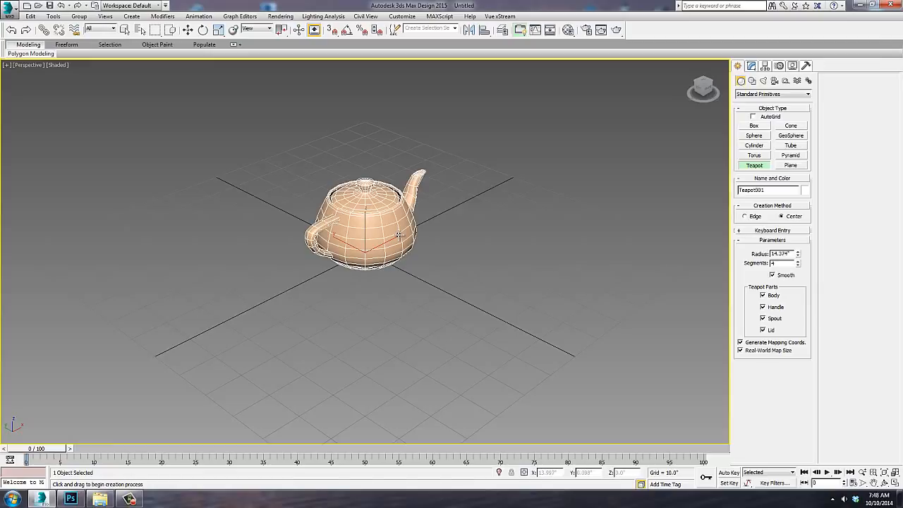
pyautogui.click(791, 165)
pyautogui.moveTo(363, 129); pyautogui.dragTo(387, 476)
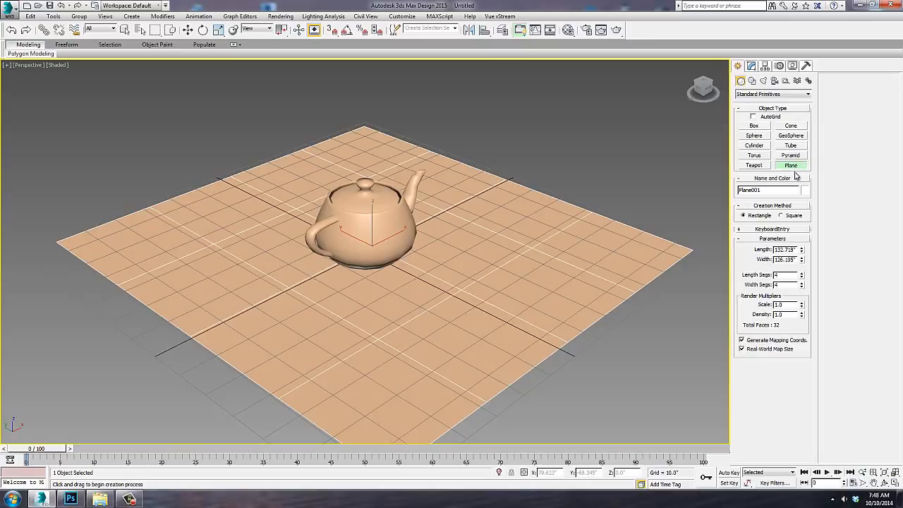
# Add a photometric target light aimed past the teapot, accept mr Photographic Exposure Control, and set its distribution to Spotlight.
pyautogui.click(763, 80)
pyautogui.click(761, 126)
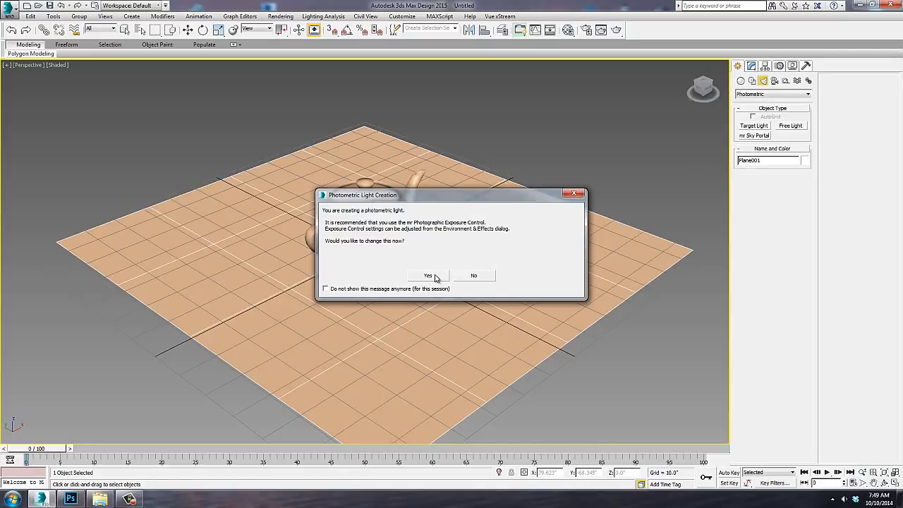
pyautogui.click(435, 277)
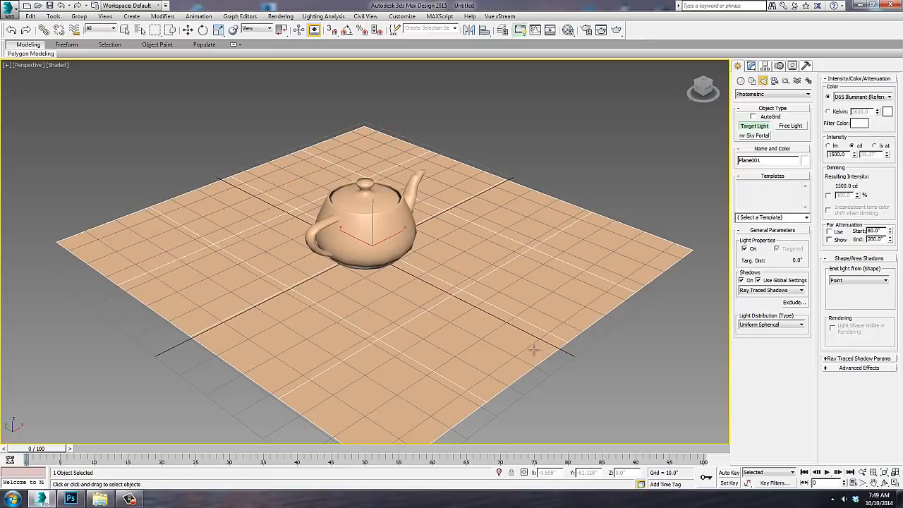
pyautogui.moveTo(534, 348); pyautogui.dragTo(279, 212)
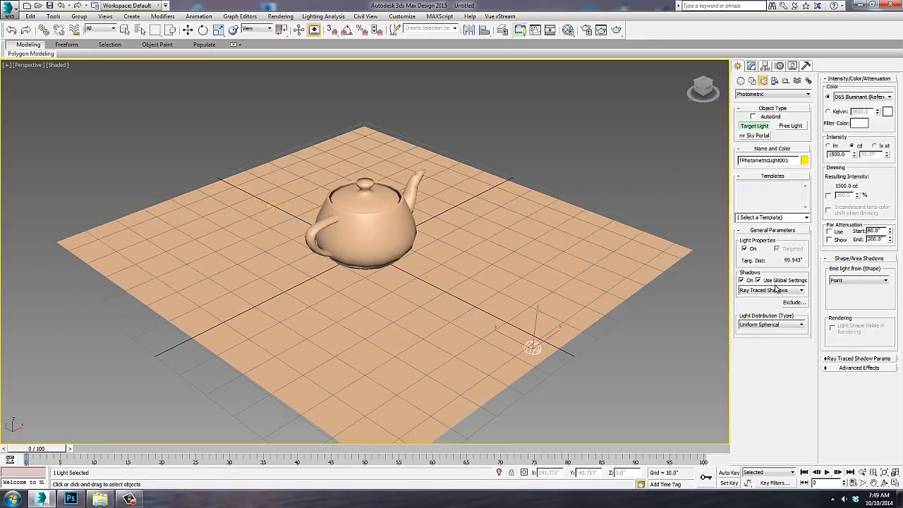
pyautogui.click(787, 323)
pyautogui.click(781, 345)
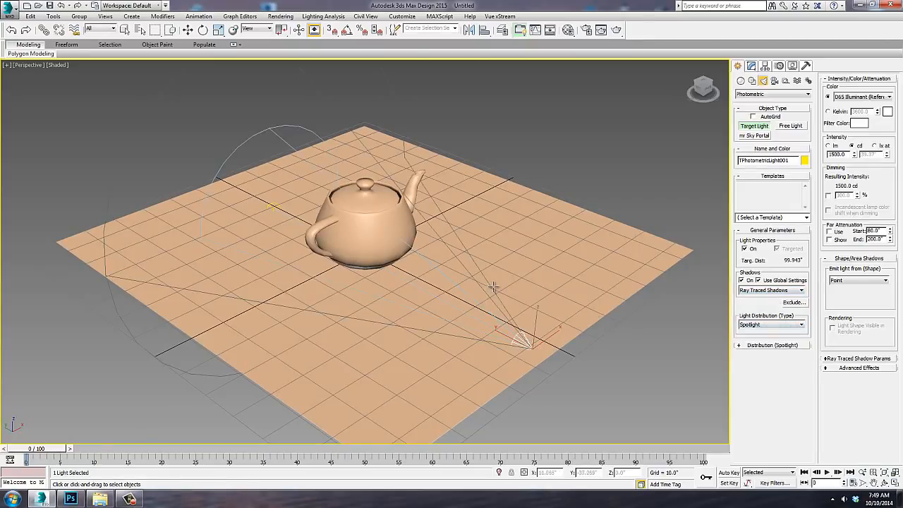
# Raise the spotlight to a height of about 36.7" above the plane and test-render the perspective view.
pyautogui.press('w')
pyautogui.moveTo(537, 319); pyautogui.dragTo(509, 166)
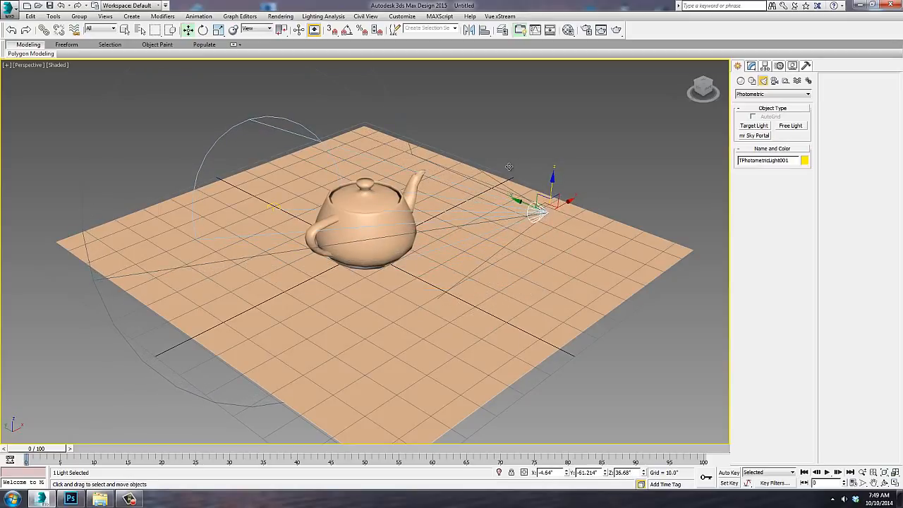
pyautogui.click(616, 31)
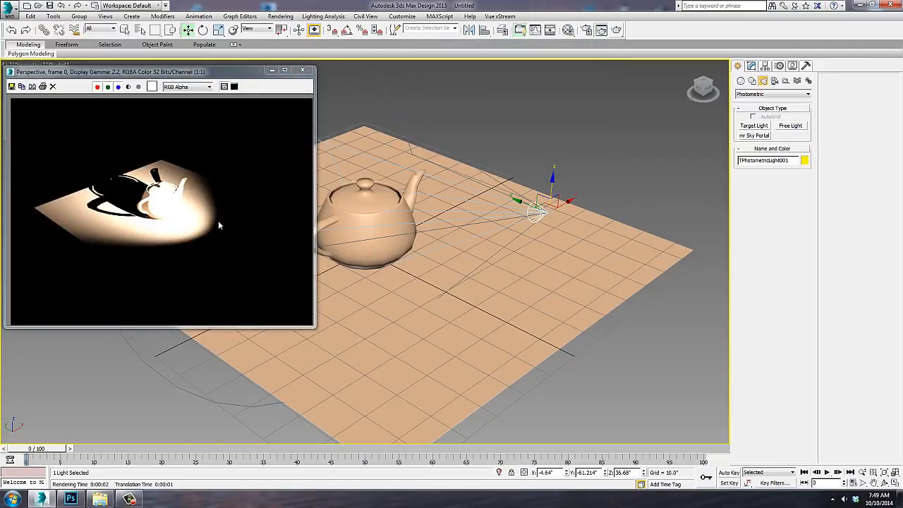
pyautogui.click(305, 71)
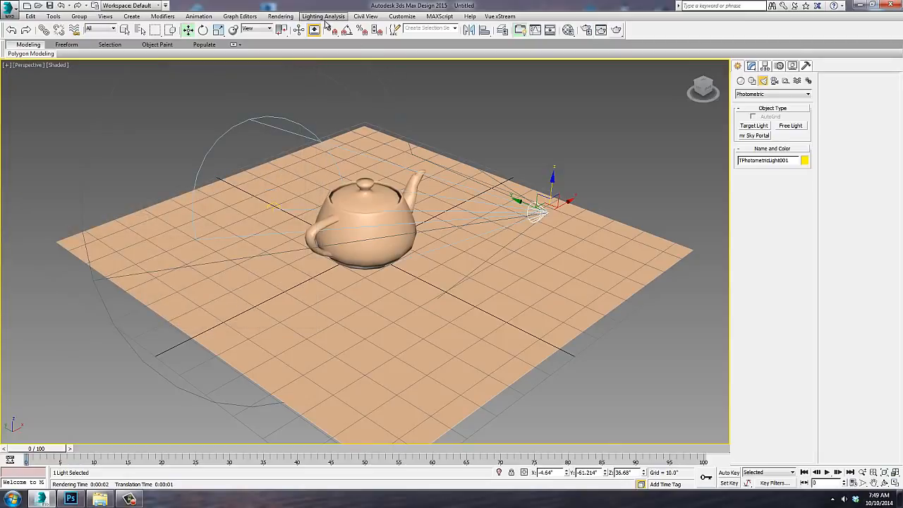
# Set the exposure value (EV) of the mr Photographic Exposure Control to 6.
pyautogui.click(280, 15)
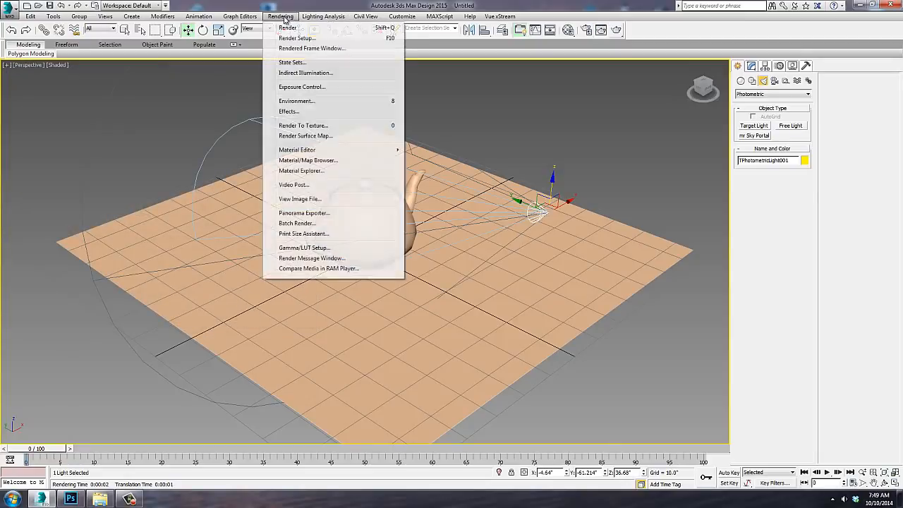
pyautogui.click(304, 84)
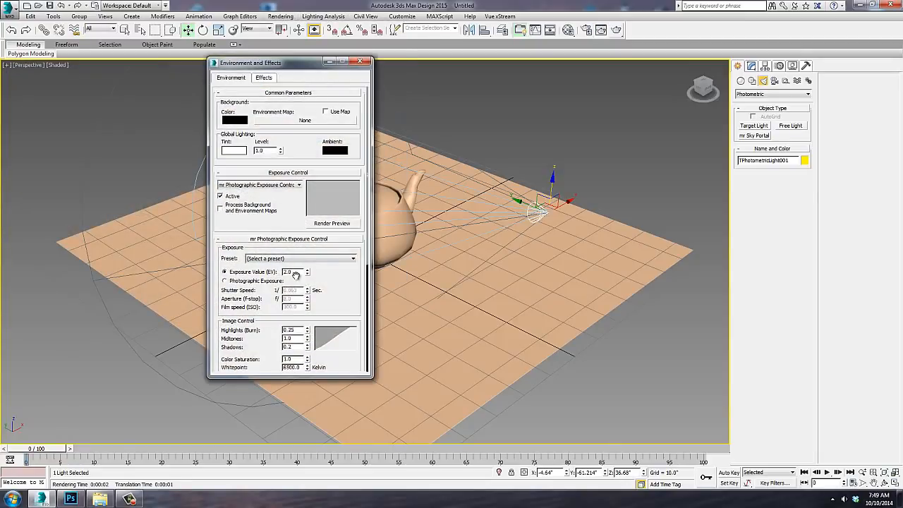
pyautogui.write('6')
pyautogui.press('Return')
pyautogui.click(360, 62)
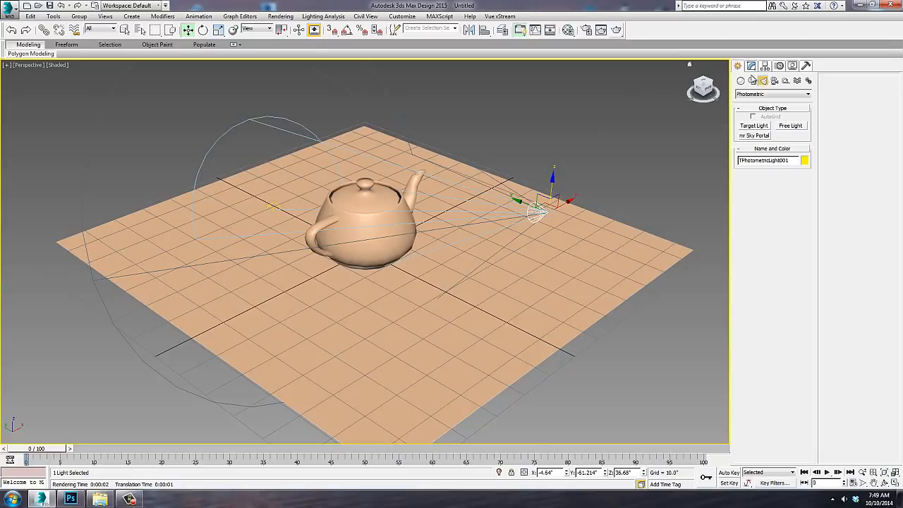
# Enlarge the ground plane to about 277" long and 267" wide.
pyautogui.click(752, 67)
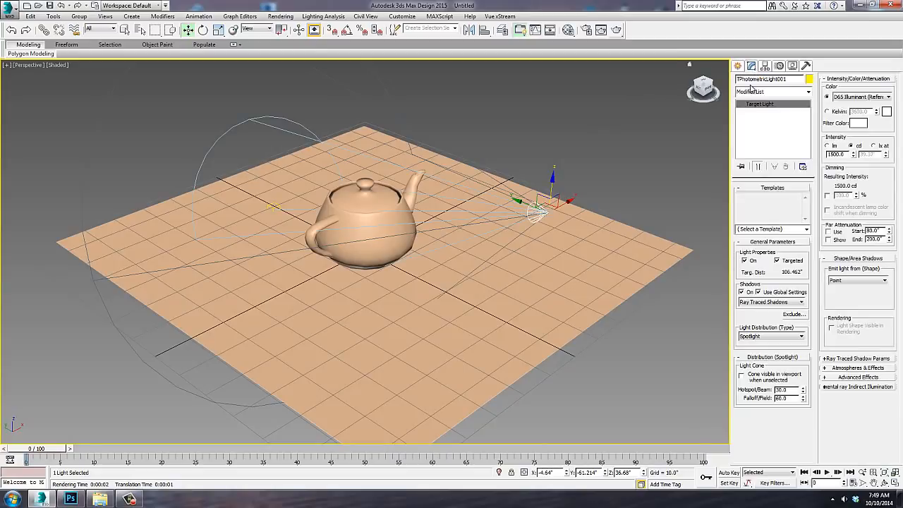
pyautogui.click(643, 265)
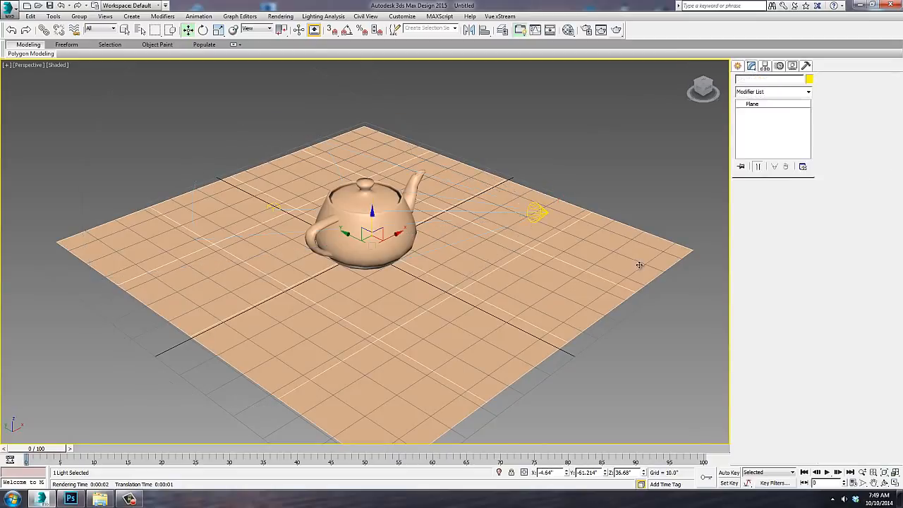
pyautogui.moveTo(801, 200); pyautogui.dragTo(801, 149)
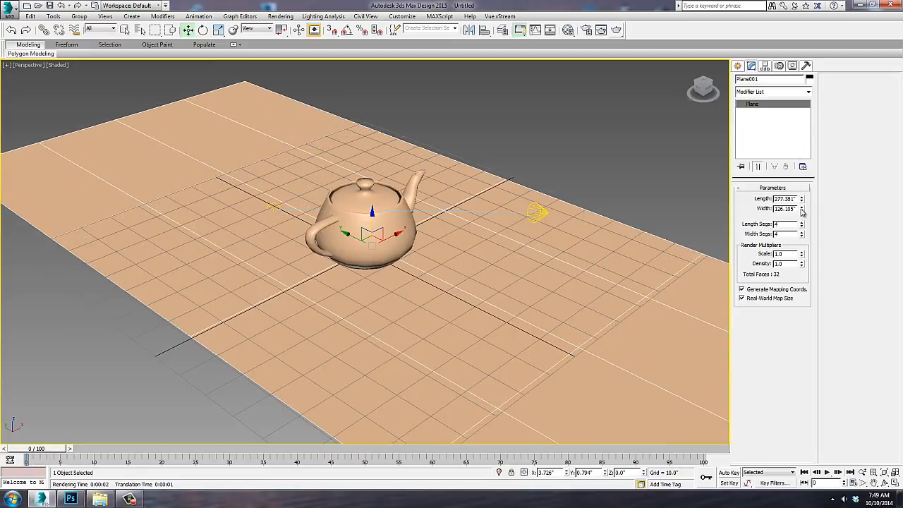
pyautogui.moveTo(801, 209); pyautogui.dragTo(805, 158)
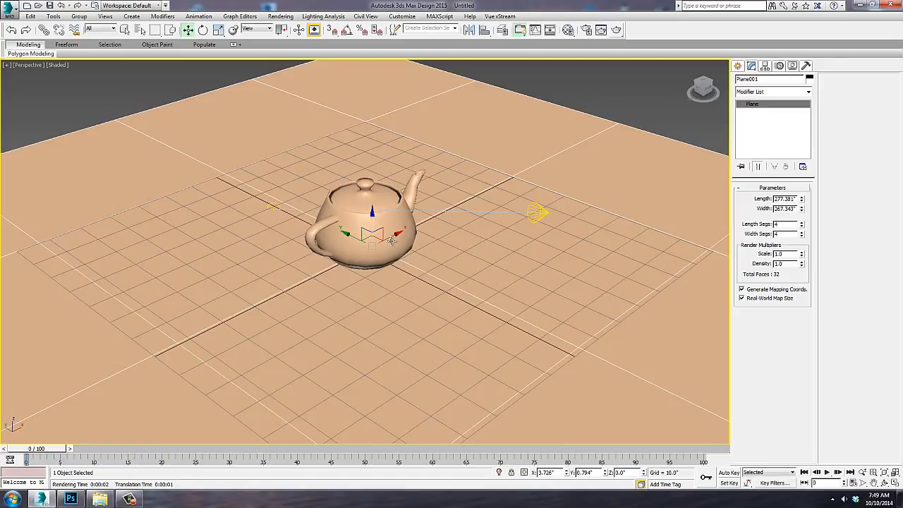
# Frame the teapot closer with room for its shadow on the handle side and create a camera from this view.
pyautogui.scroll(2, 373, 223)
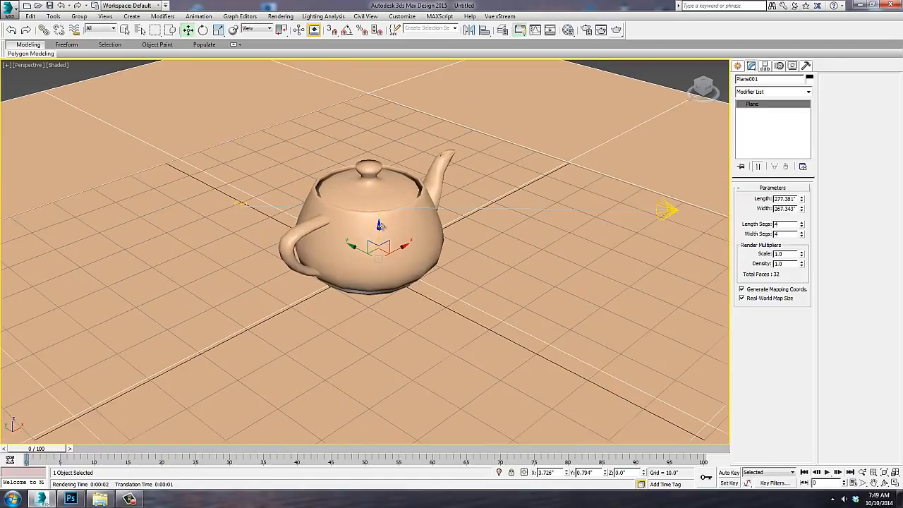
pyautogui.scroll(2, 379, 225)
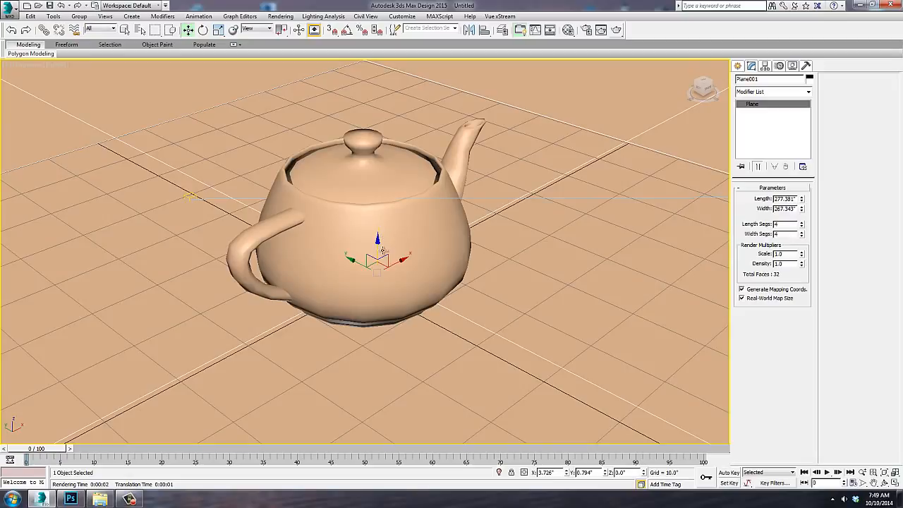
pyautogui.keyDown('alt'); pyautogui.moveTo(381, 239); pyautogui.dragTo(542, 255, button='middle'); pyautogui.keyUp('alt')
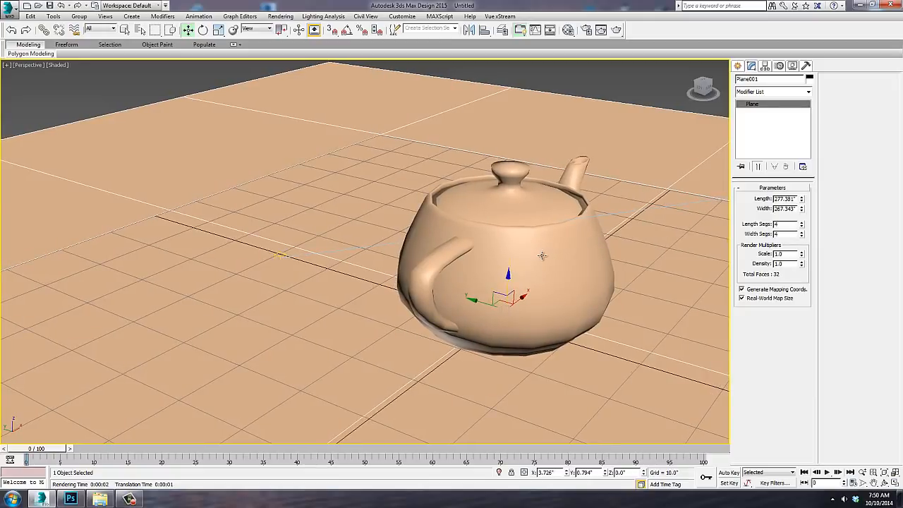
pyautogui.hotkey('ctrl', 'c')
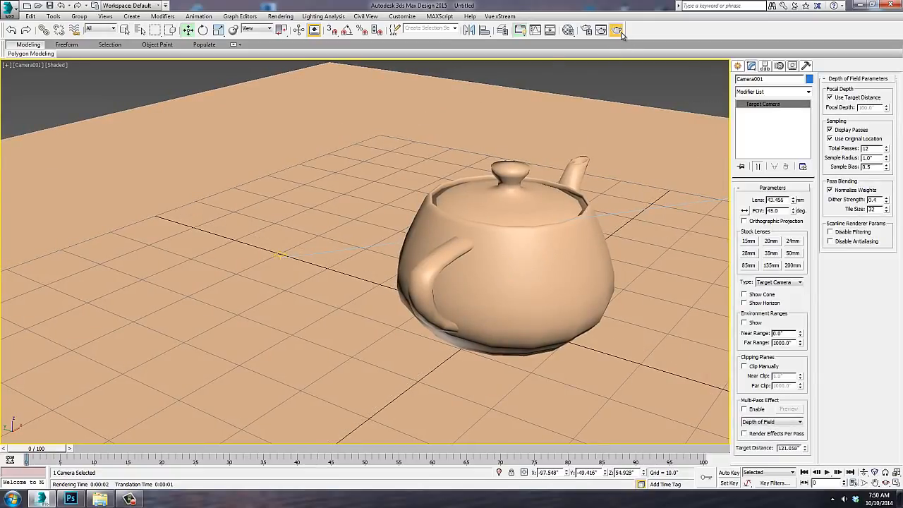
# Render the camera view and inspect its alpha channel with the plane's original material.
pyautogui.click(616, 30)
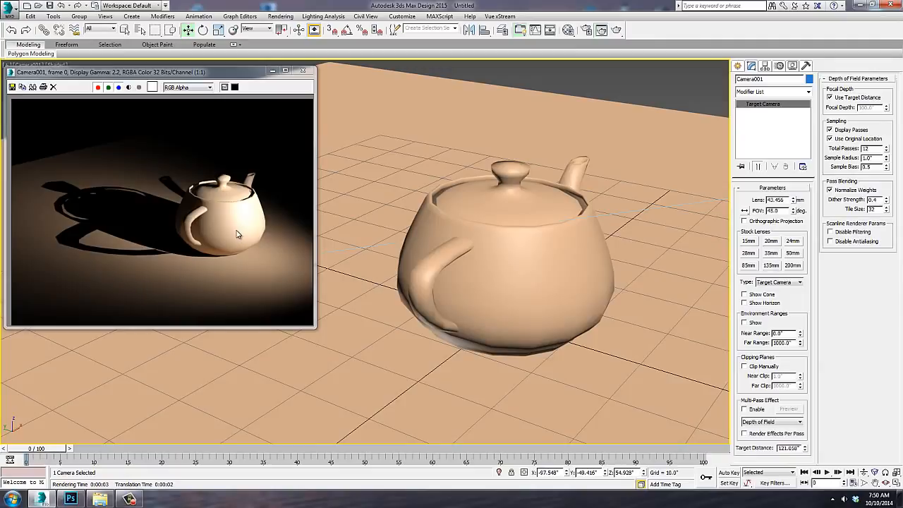
pyautogui.click(129, 87)
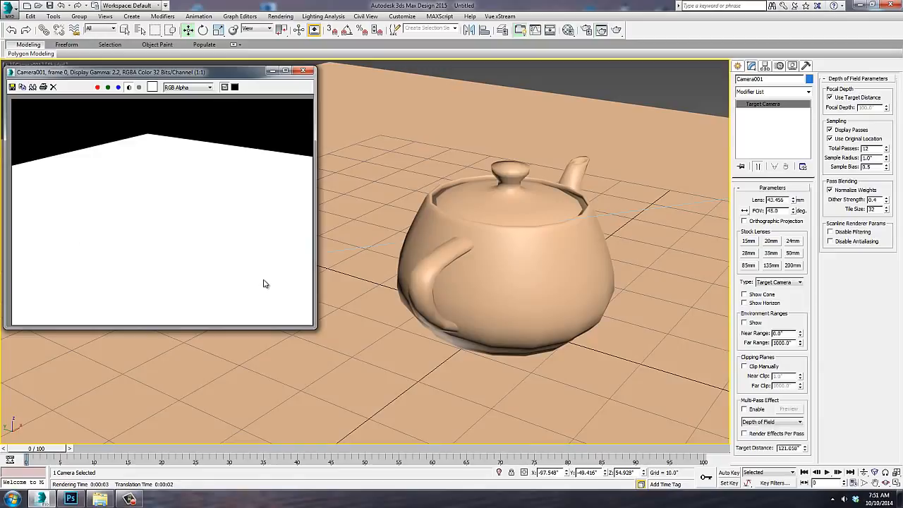
pyautogui.click(129, 87)
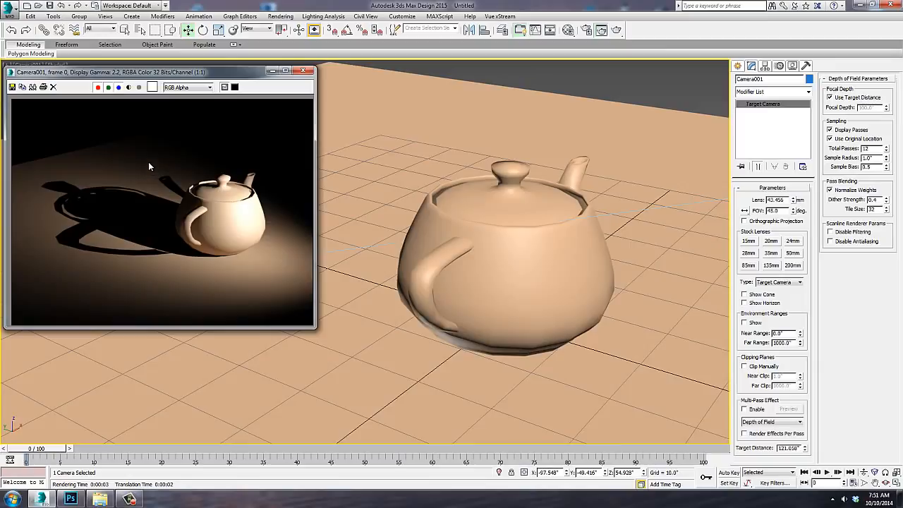
pyautogui.click(303, 70)
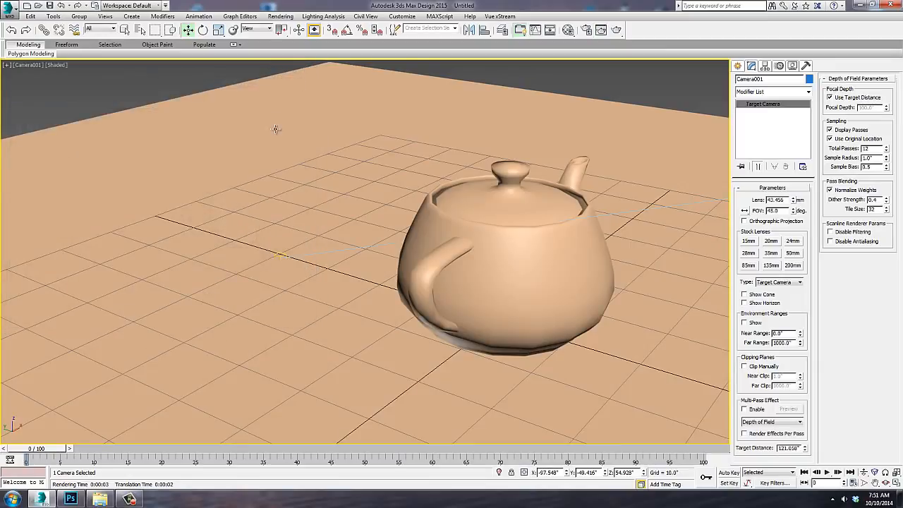
# Change the 01 - Default material to the mental ray Matte/Shadow/Reflection type and assign it to the ground plane.
pyautogui.press('m')
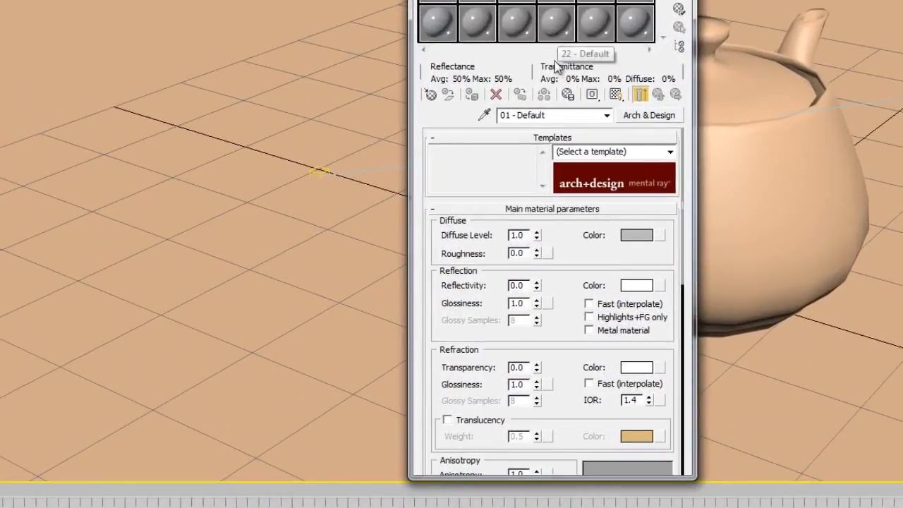
pyautogui.click(653, 115)
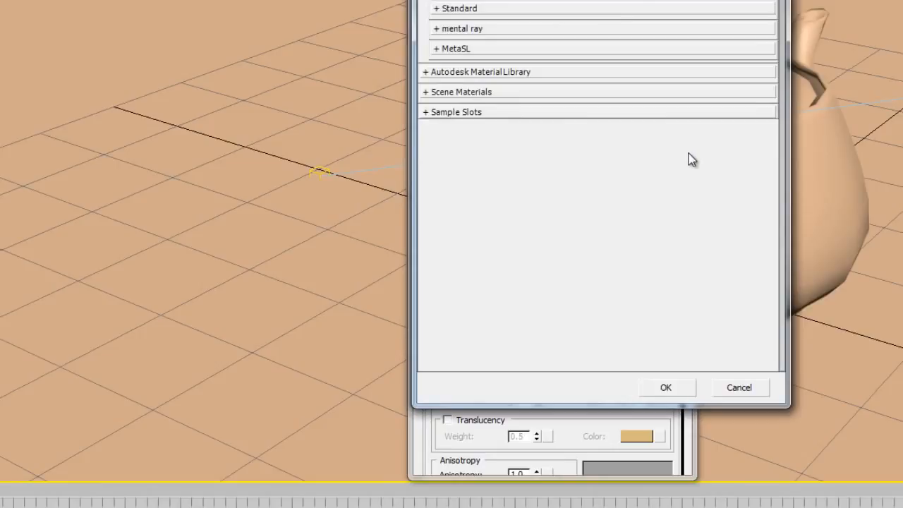
pyautogui.click(580, 28)
pyautogui.click(581, 28)
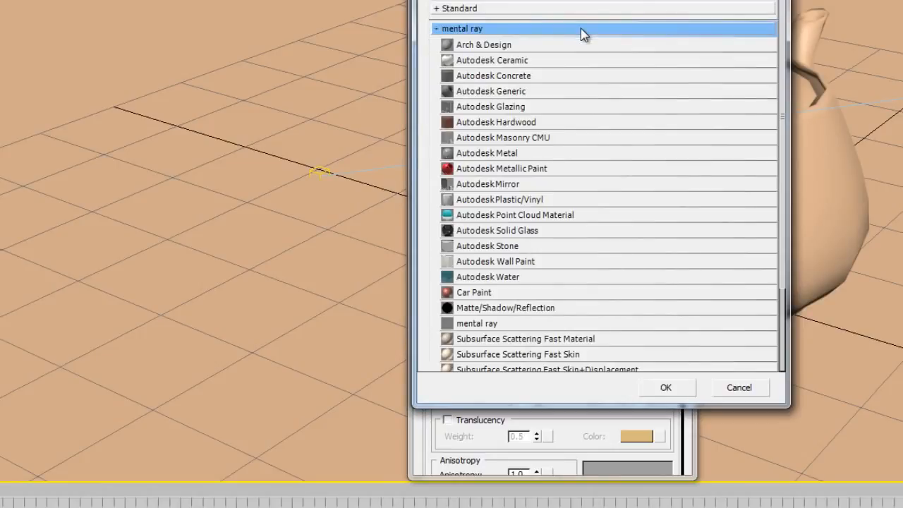
pyautogui.moveTo(785, 136); pyautogui.dragTo(797, 215)
pyautogui.click(603, 215)
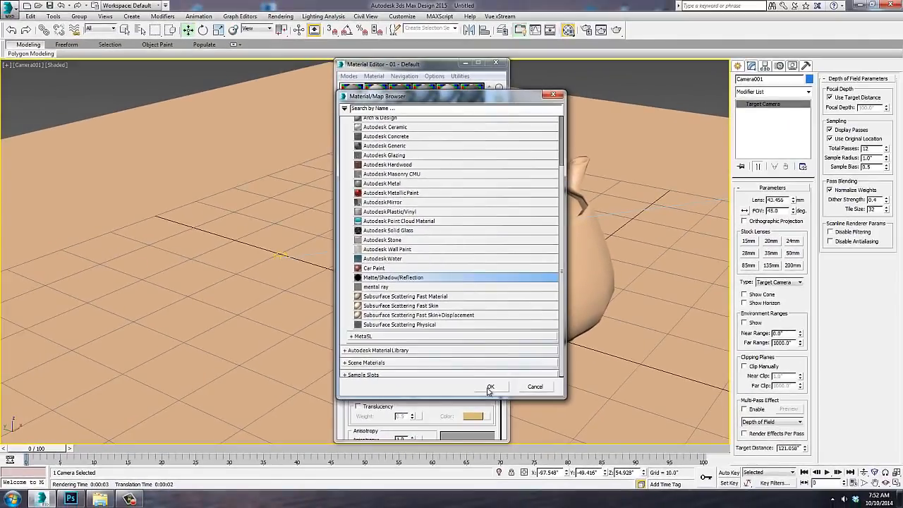
pyautogui.click(489, 387)
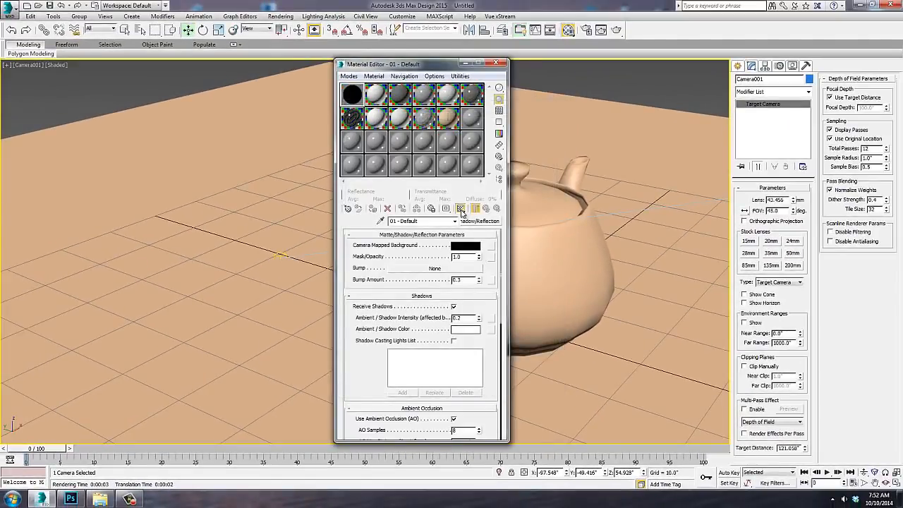
pyautogui.click(169, 178)
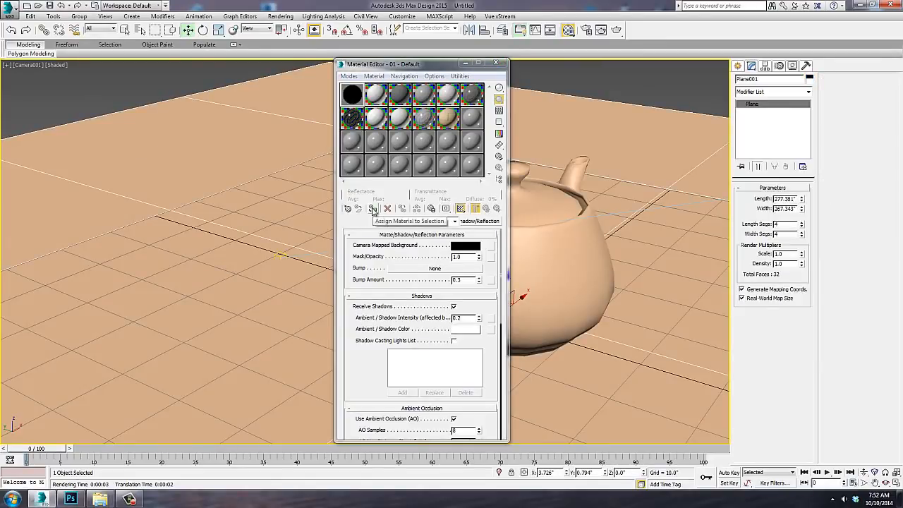
pyautogui.click(373, 209)
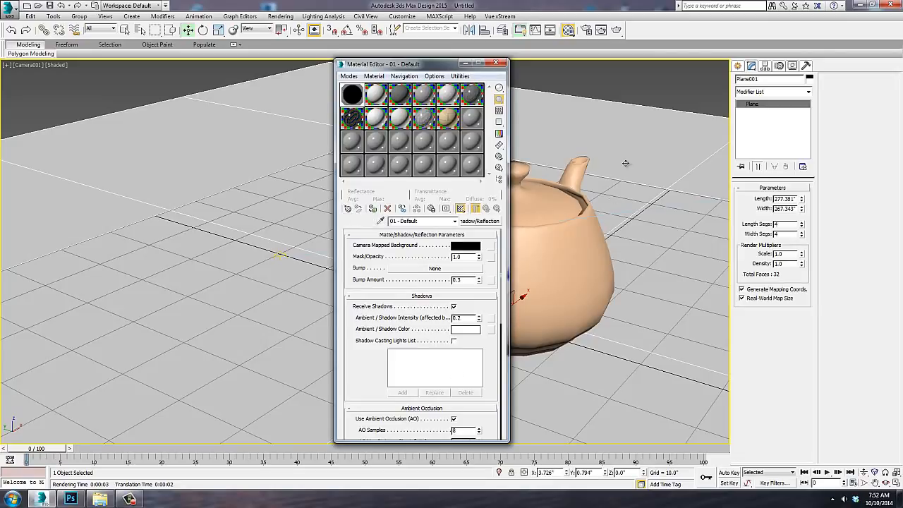
# Render the camera view with the matte ground plane and inspect the alpha channel for the teapot's shadow.
pyautogui.click(616, 30)
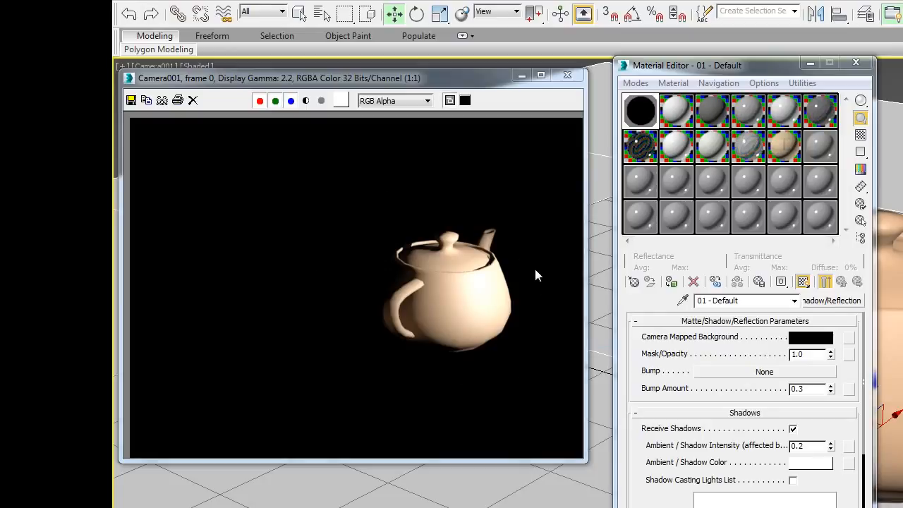
pyautogui.click(319, 102)
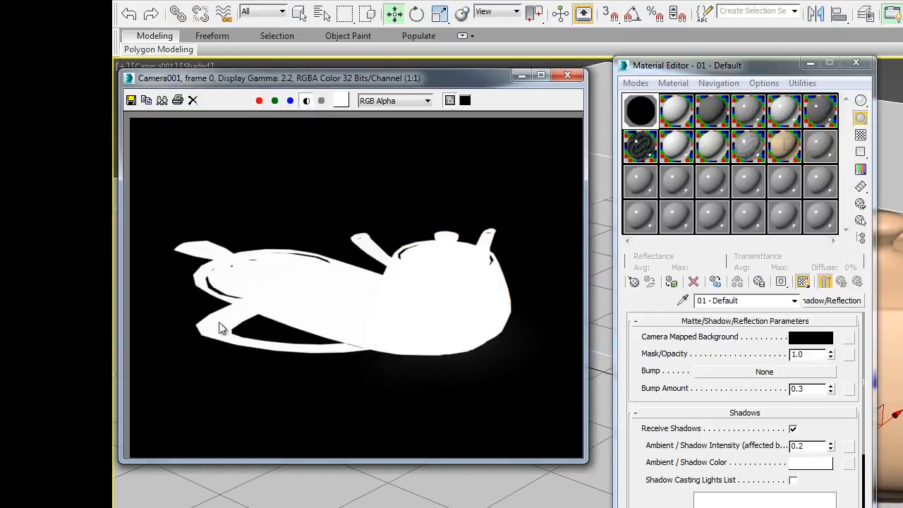
pyautogui.click(321, 102)
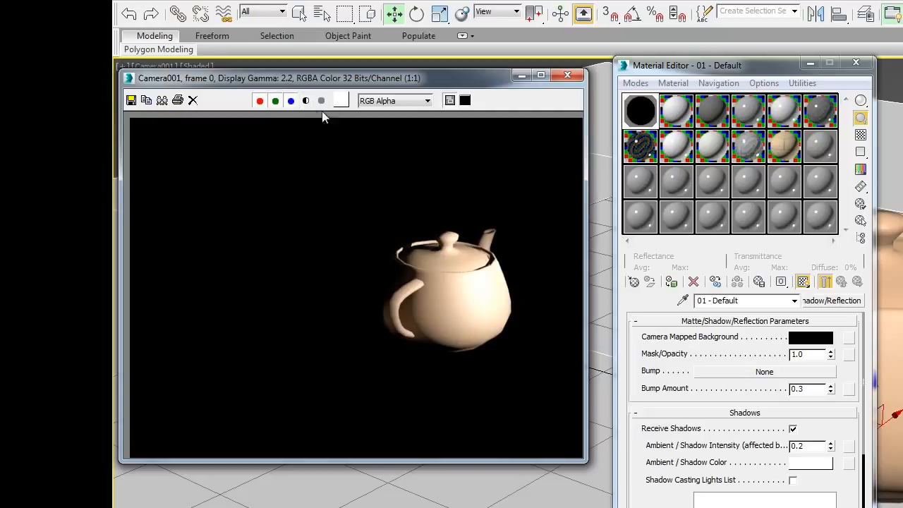
# Save the rendered image as a PNG named Test1 in the MSR Material folder, with RGB 24 bit colour and the alpha channel included.
pyautogui.click(131, 100)
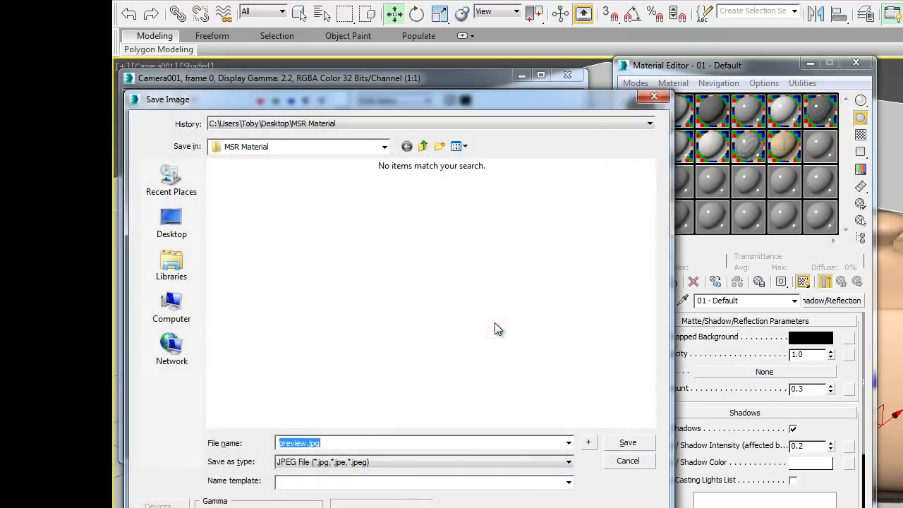
pyautogui.write('T')
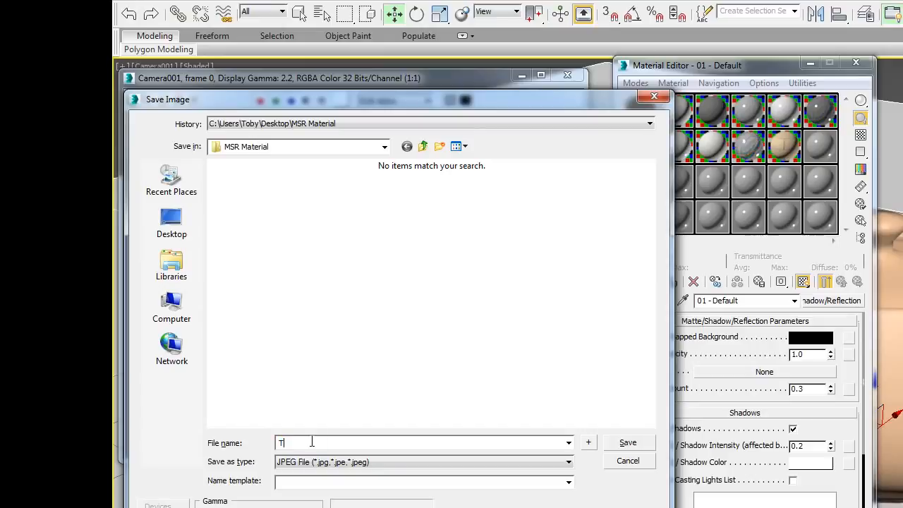
pyautogui.write('est1')
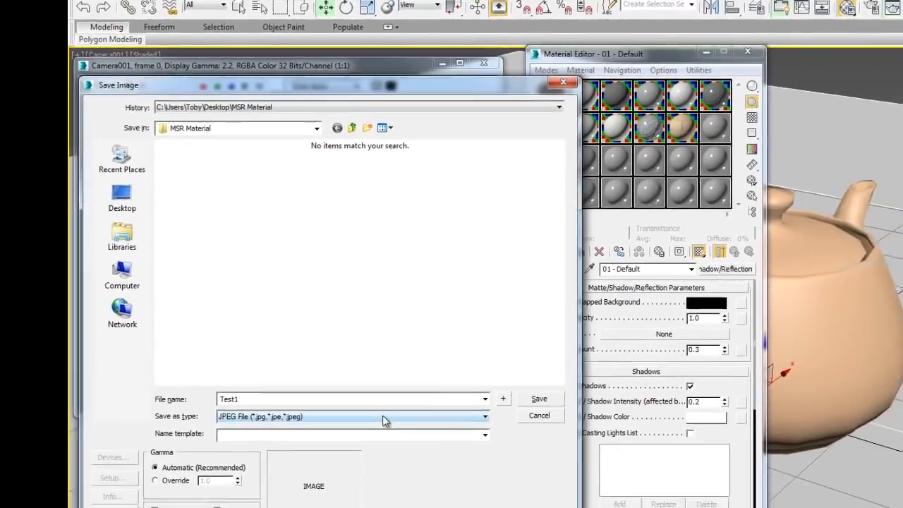
pyautogui.click(456, 464)
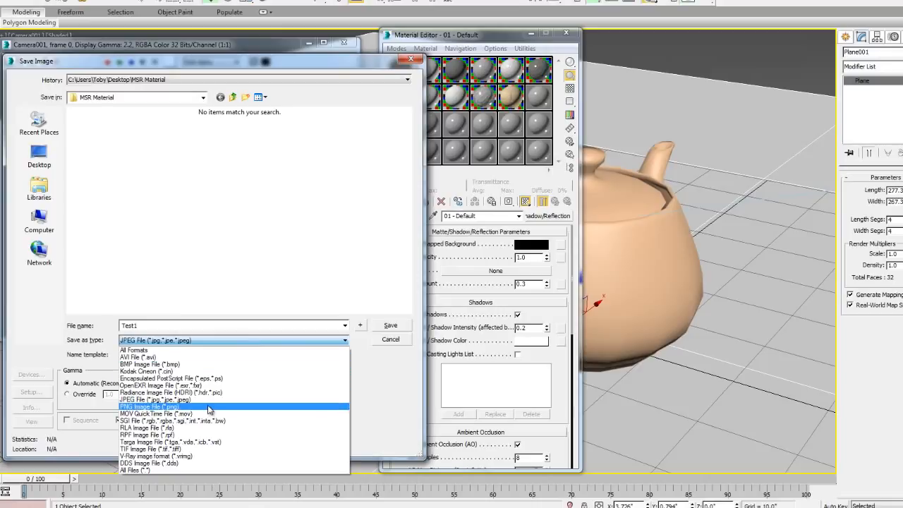
pyautogui.click(208, 407)
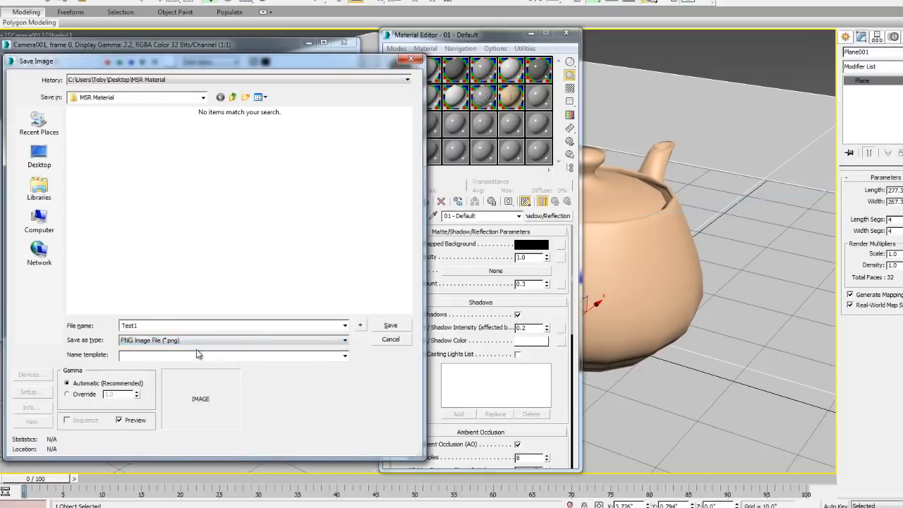
pyautogui.click(388, 326)
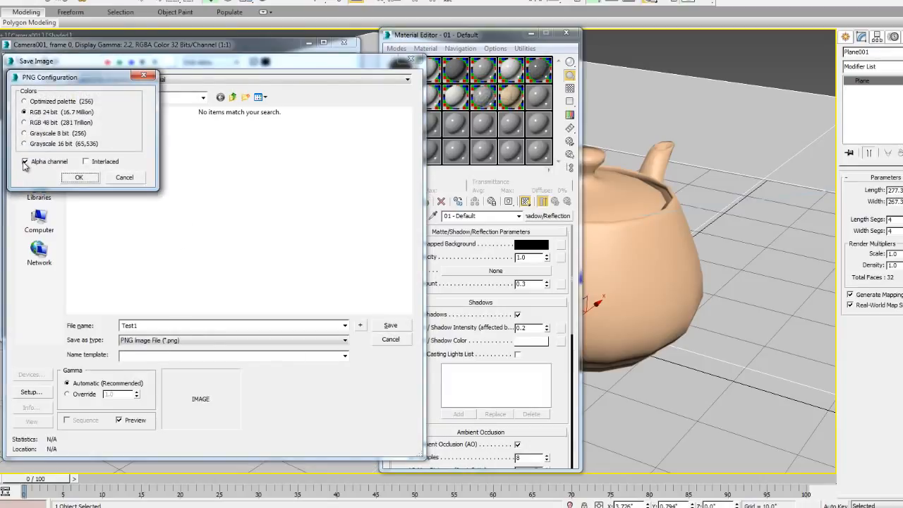
pyautogui.click(89, 177)
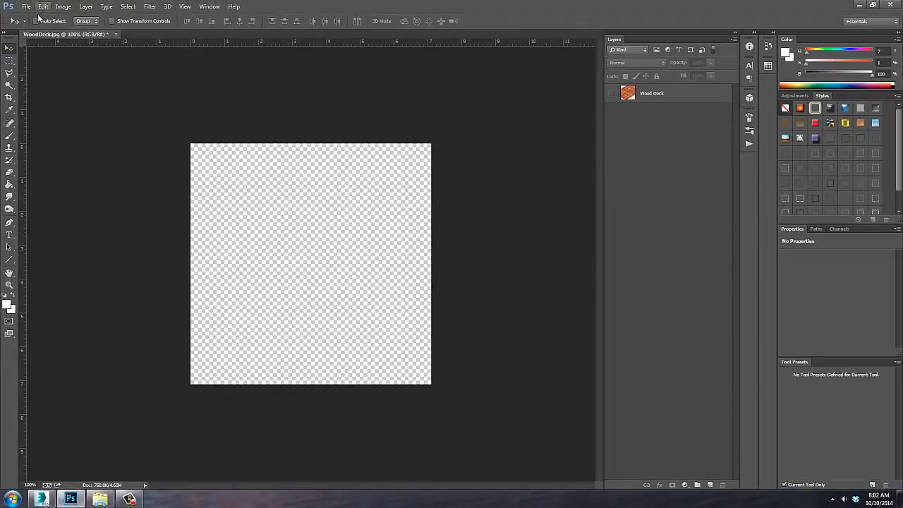
# In Photoshop, place Test1.png as an embedded image in the WoodDeck.jpg document.
pyautogui.click(55, 10)
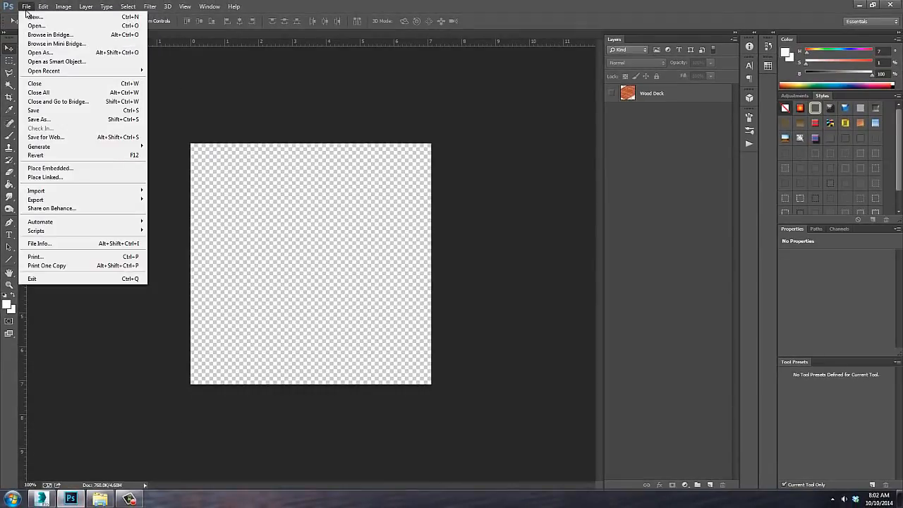
pyautogui.click(60, 168)
pyautogui.click(181, 76)
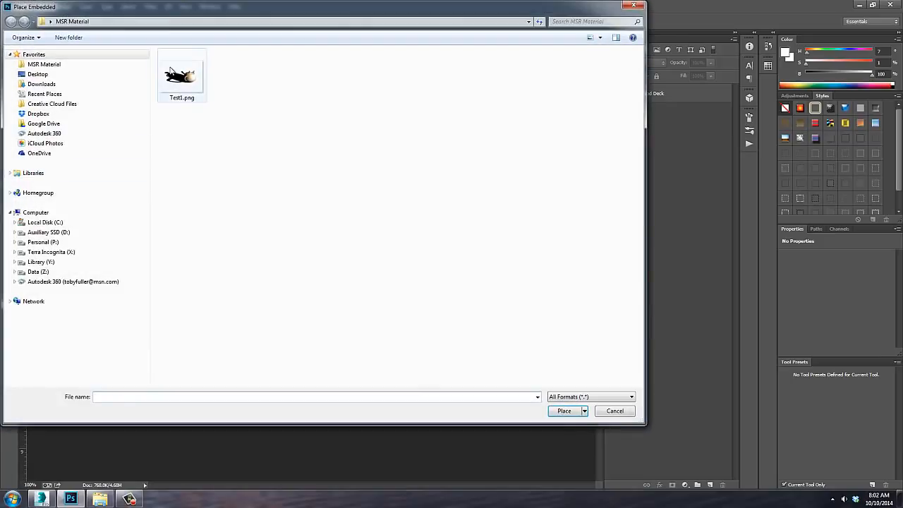
pyautogui.click(556, 412)
pyautogui.press('Return')
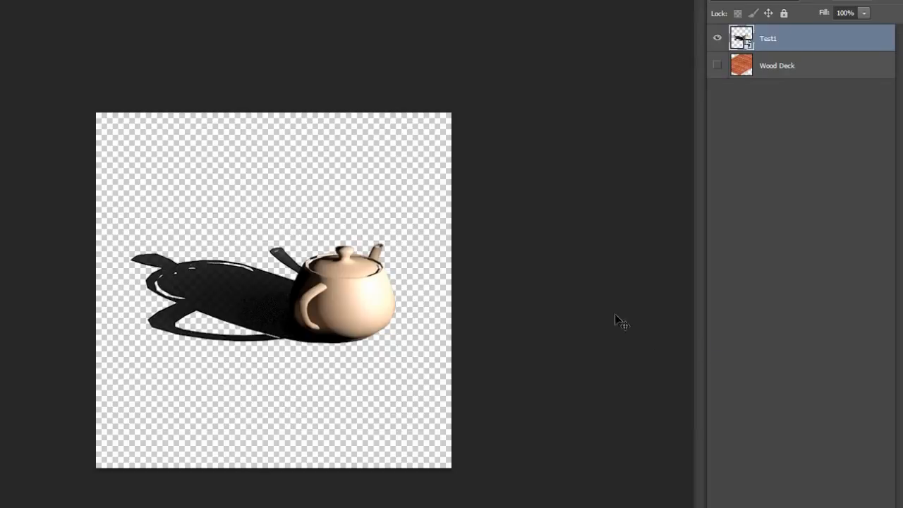
# Show the Wood Deck layer and move the Test1 teapot up and left on the deck, to about X 0 in, Y 1.65 in.
pyautogui.click(716, 65)
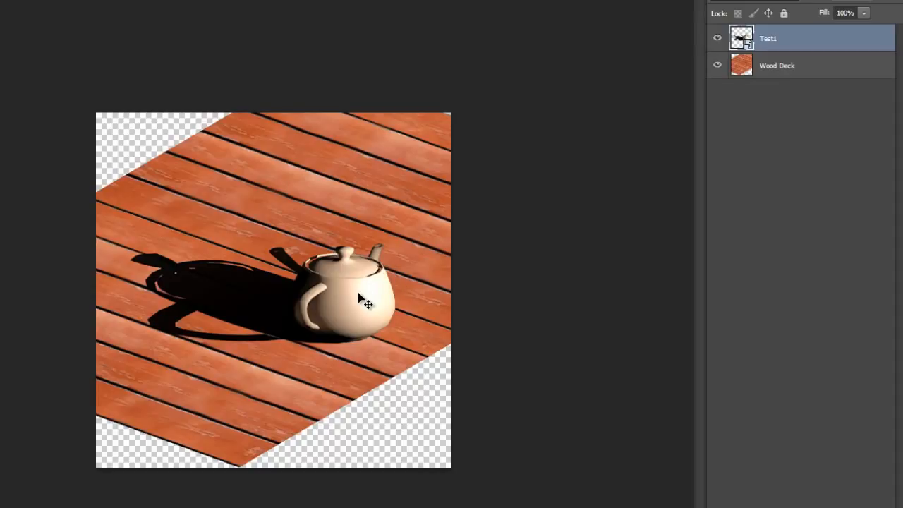
pyautogui.moveTo(359, 295); pyautogui.dragTo(328, 249)
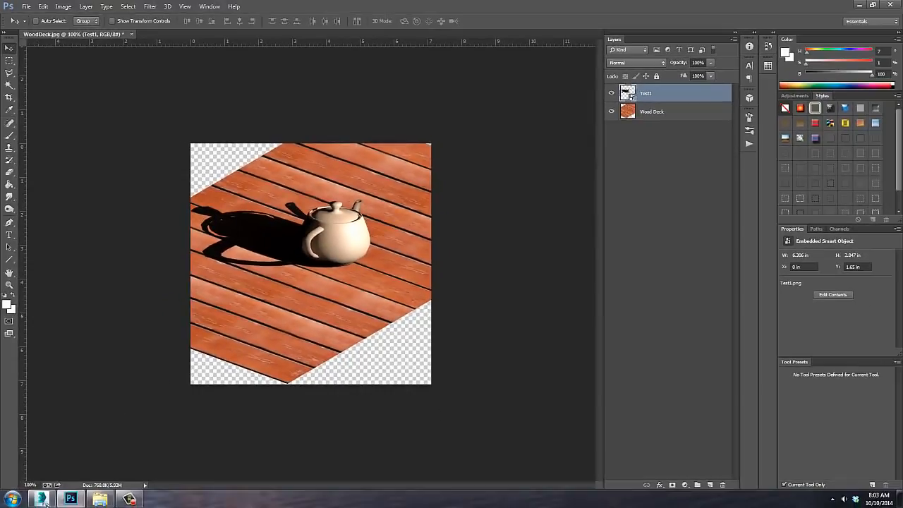
# Switch back to 3ds Max and set the 01 - Default material's Camera Mapped Background to white and its Mask/Opacity to 0.8.
pyautogui.click(41, 499)
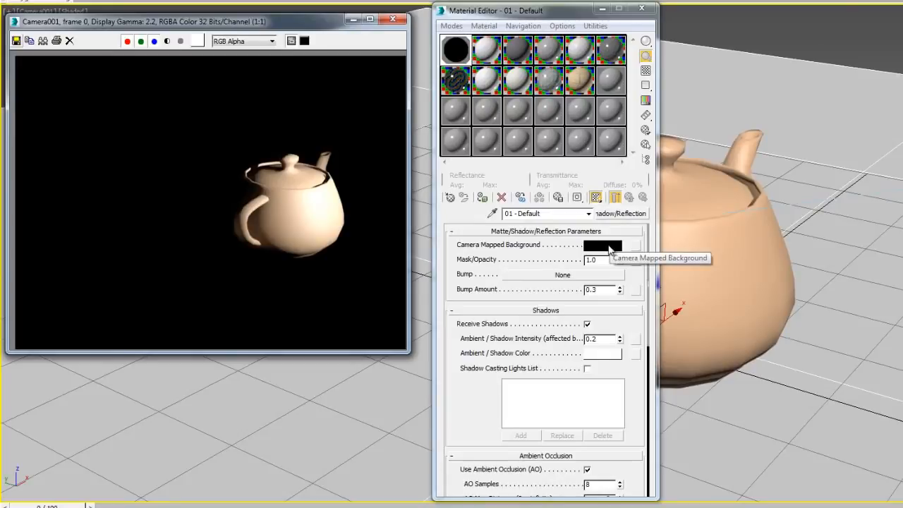
pyautogui.click(610, 250)
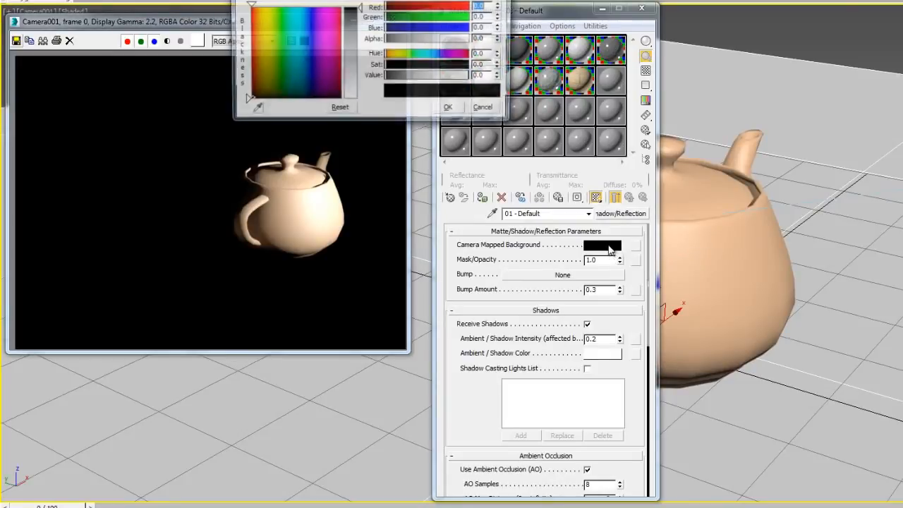
pyautogui.moveTo(356, 10); pyautogui.dragTo(359, 100)
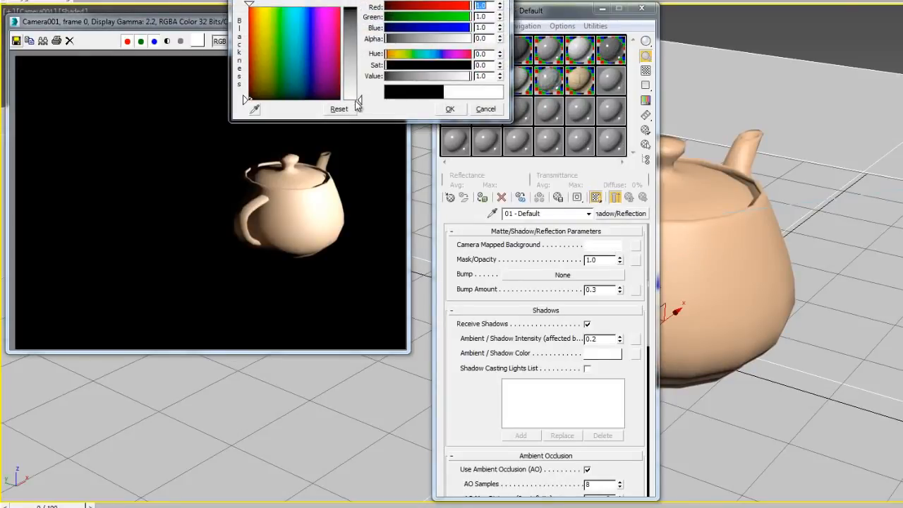
pyautogui.click(450, 108)
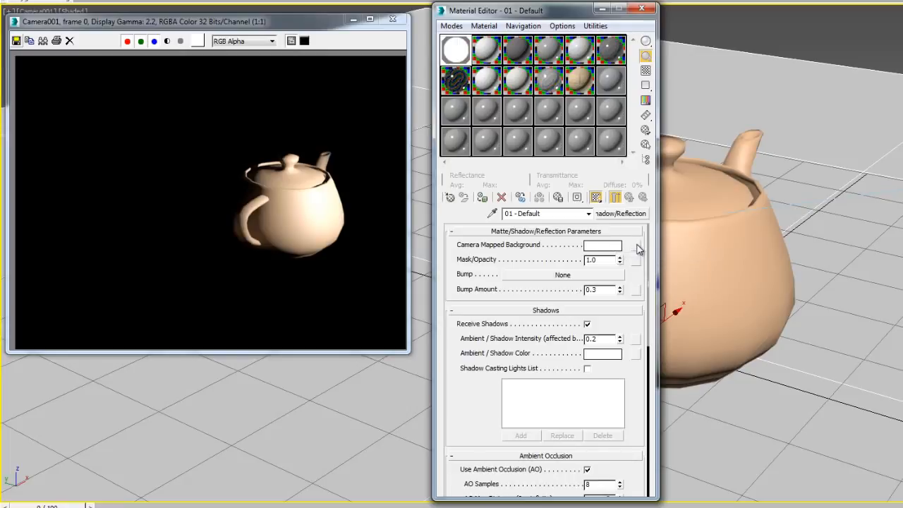
pyautogui.moveTo(593, 260); pyautogui.dragTo(583, 263)
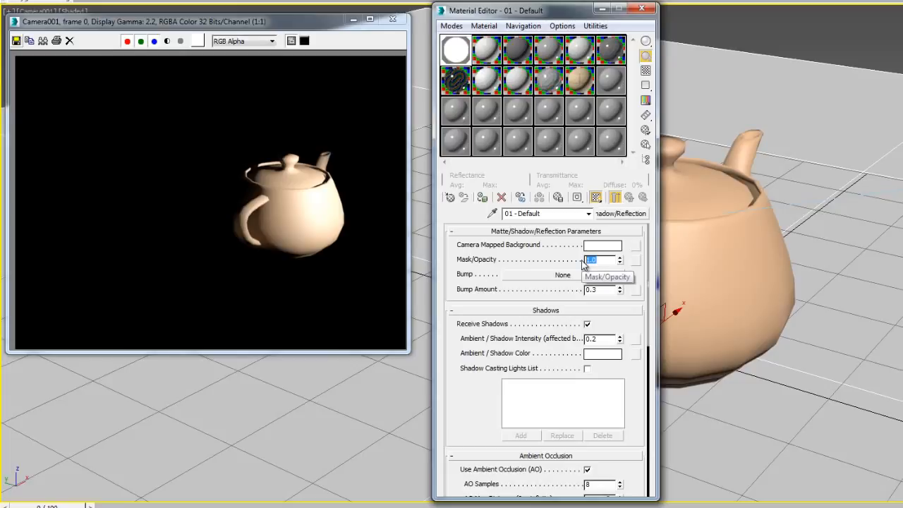
pyautogui.write('0.8')
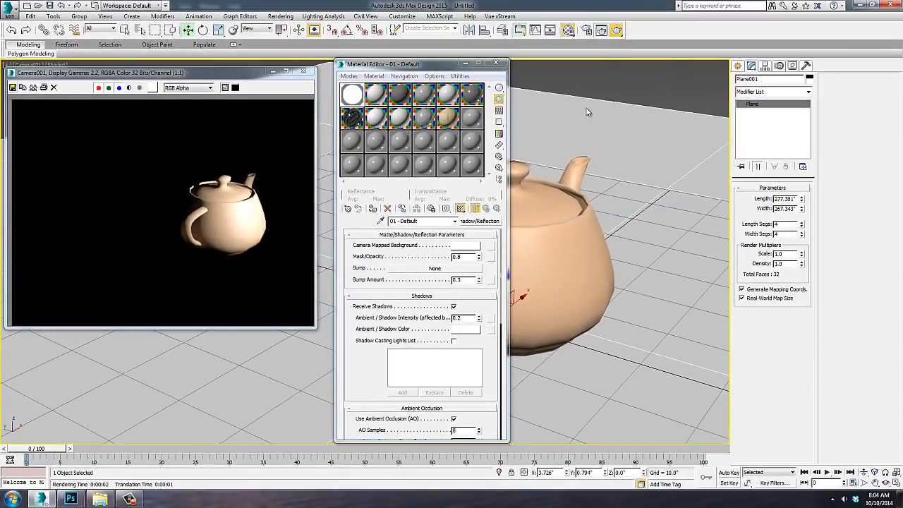
# Render the camera view with the reduced mask opacity, inspect its alpha channel, and return to the colour display.
pyautogui.hotkey('shift', 'q')
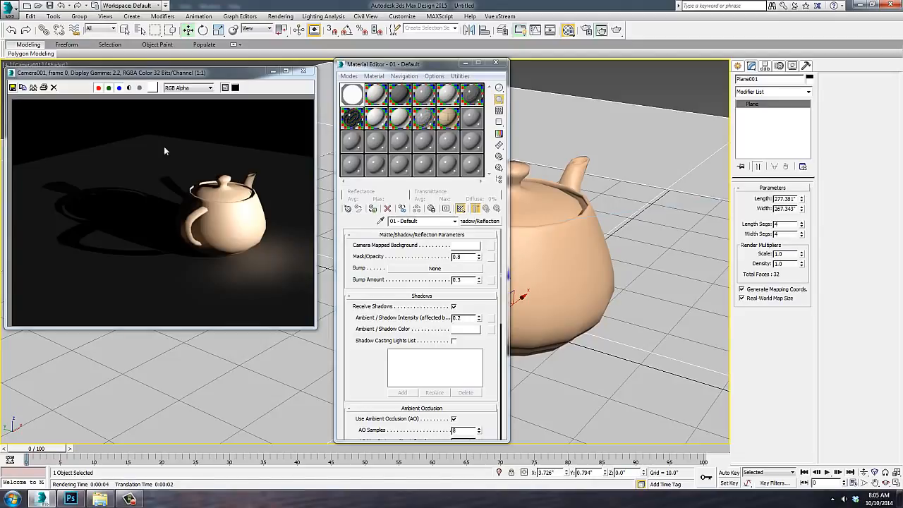
pyautogui.click(130, 88)
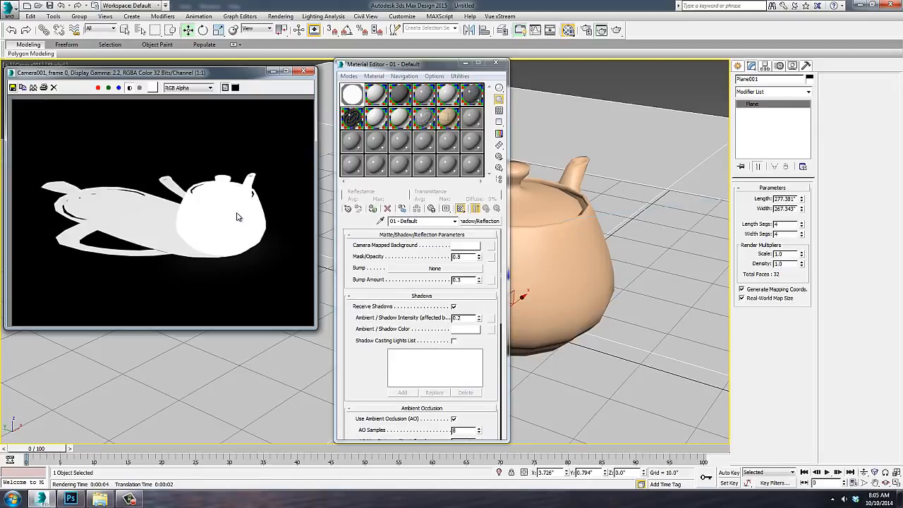
pyautogui.click(130, 88)
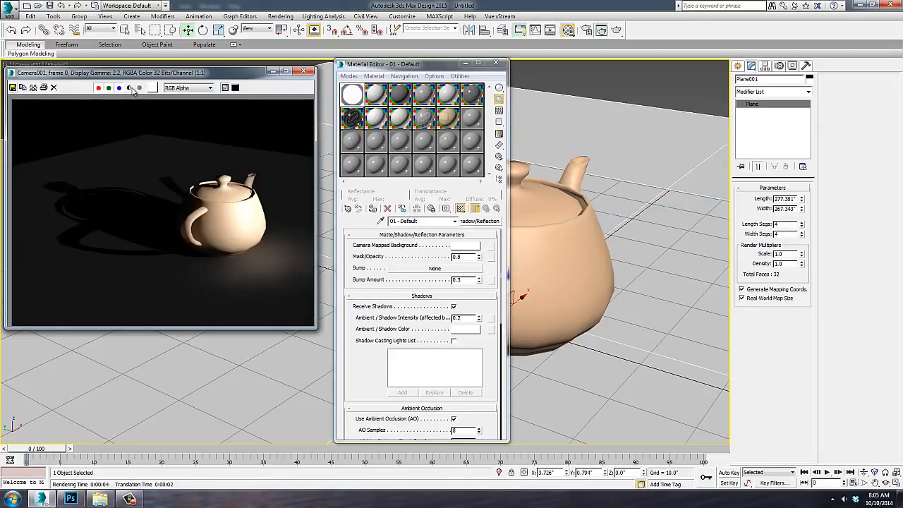
# Save the new render as Test2.png in the MSR Material folder.
pyautogui.click(12, 88)
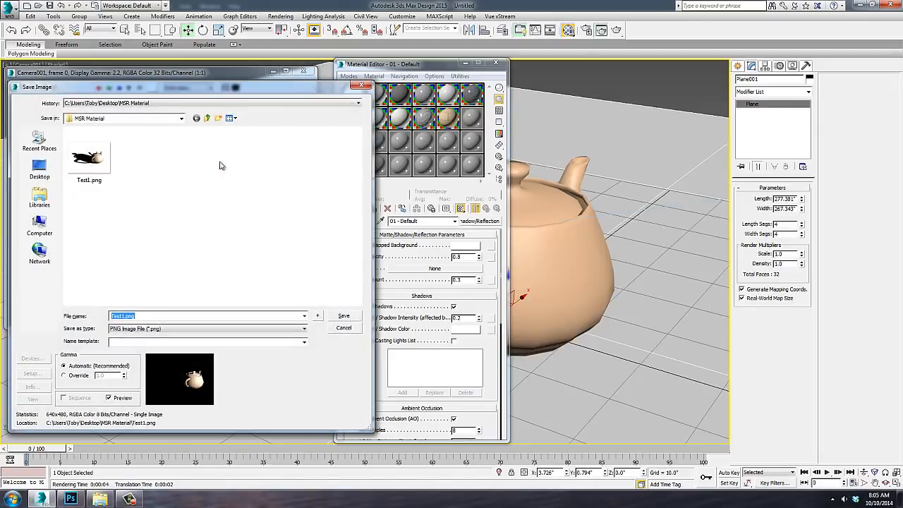
pyautogui.click(96, 168)
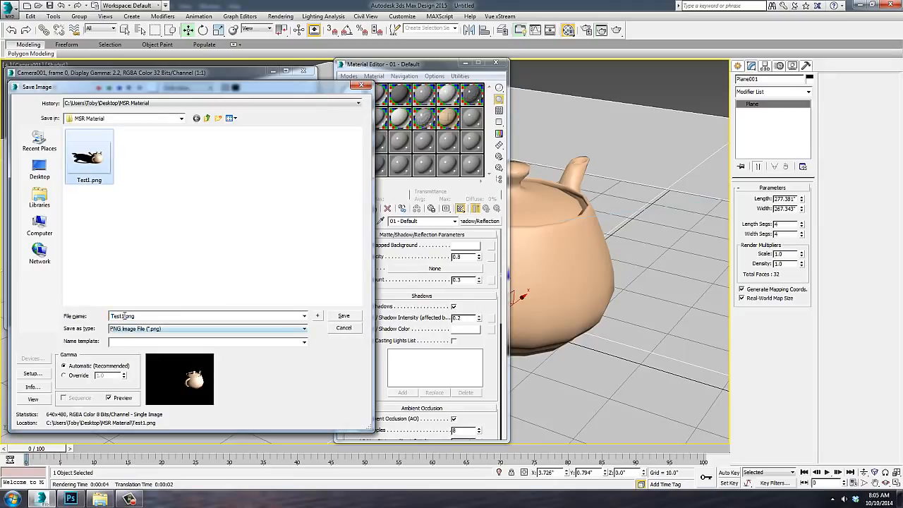
pyautogui.doubleClick(124, 316)
pyautogui.click(125, 316)
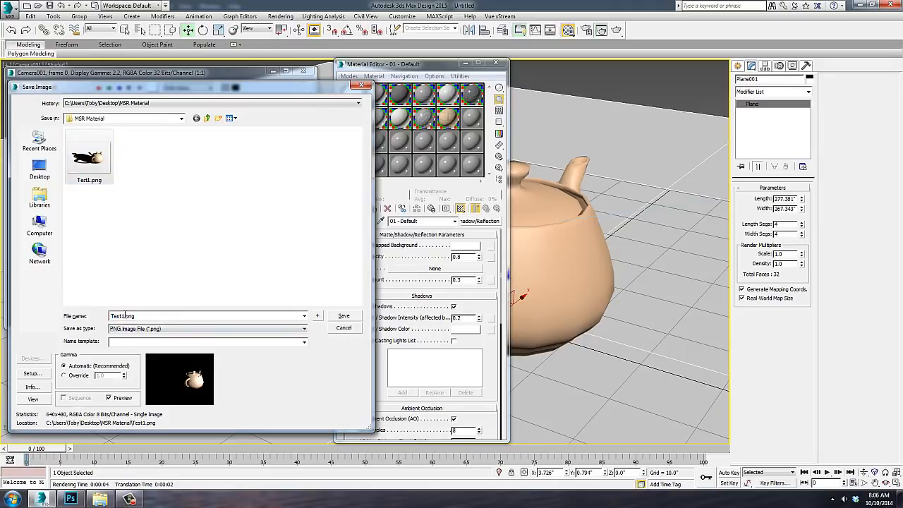
pyautogui.click(343, 316)
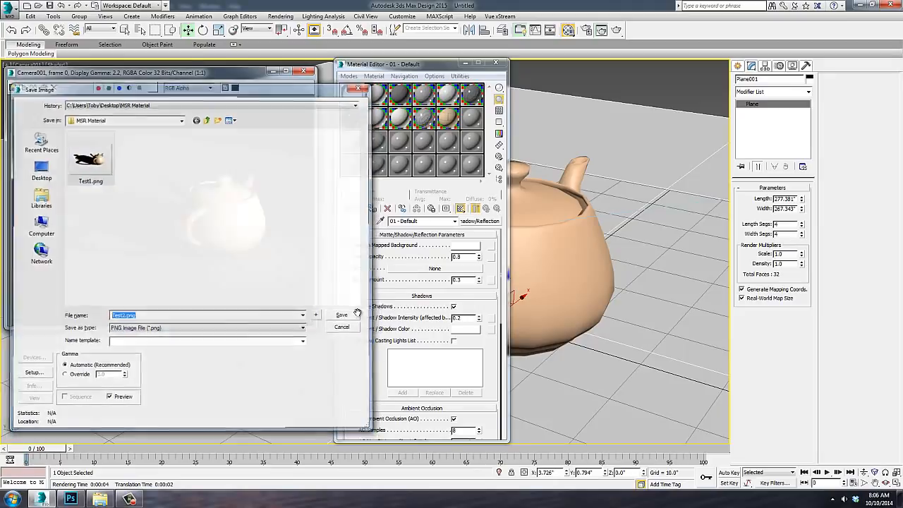
# Switch to Photoshop and place Test2.png as an embedded image in the wood deck document.
pyautogui.click(71, 499)
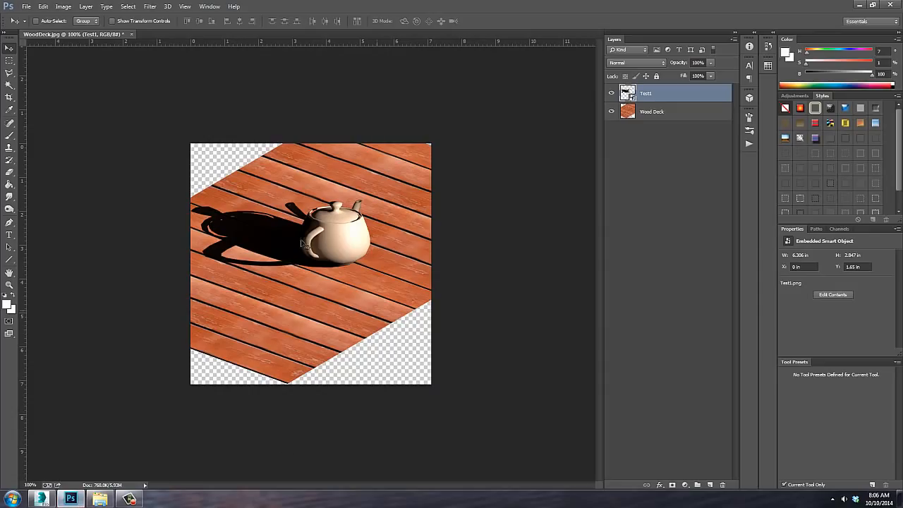
pyautogui.click(26, 7)
pyautogui.click(106, 169)
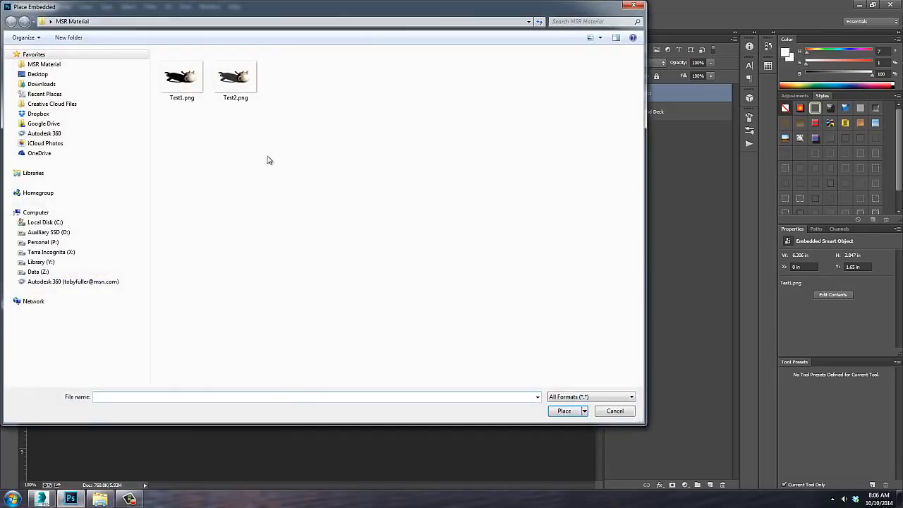
pyautogui.click(240, 83)
pyautogui.click(563, 410)
pyautogui.press('Return')
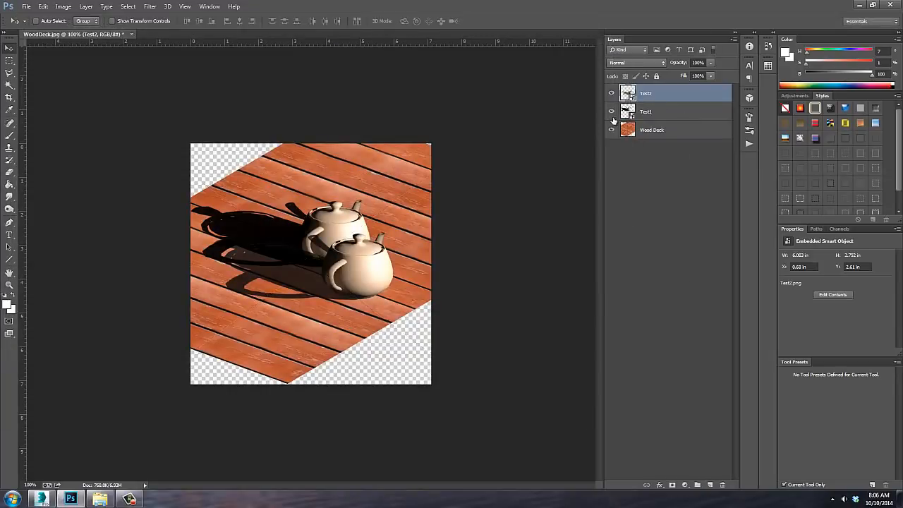
# Hide the Test1 layer and move the Test2 teapot up and left on the deck, to about X 0.37 in, Y 1.91 in.
pyautogui.click(611, 112)
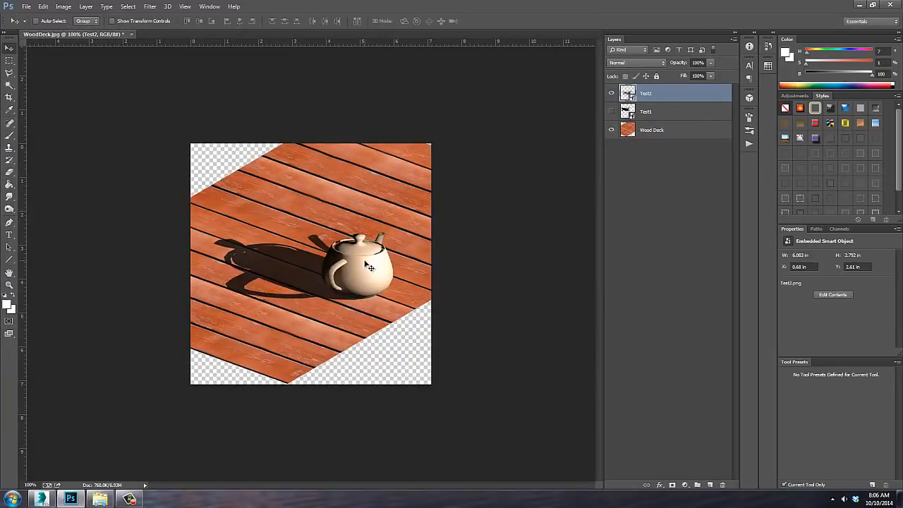
pyautogui.moveTo(364, 260); pyautogui.dragTo(354, 236)
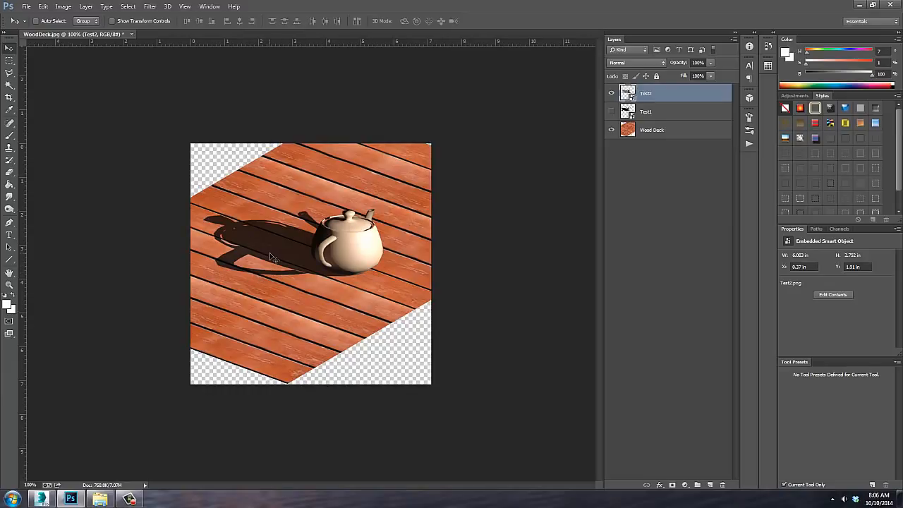
# Switch back to 3ds Max and turn off Receive Indirect Illumination for the 01 - Default matte material.
pyautogui.click(43, 497)
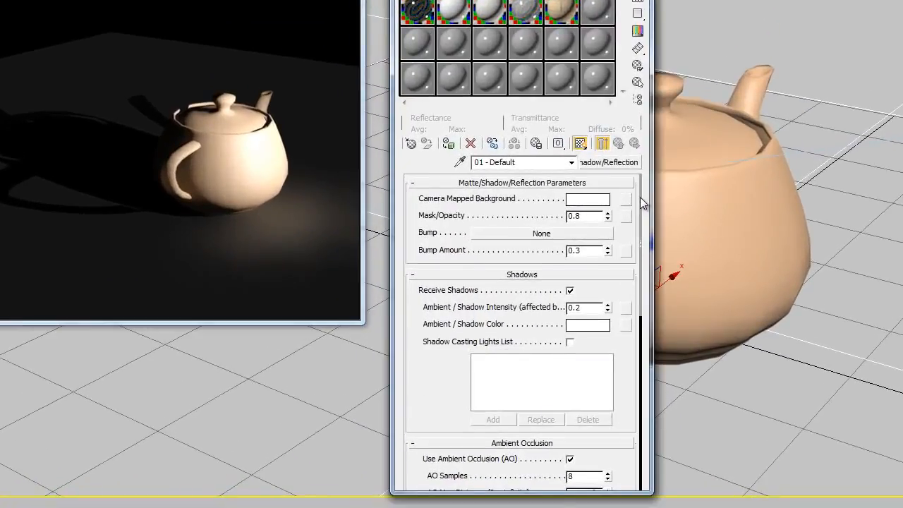
pyautogui.scroll(-3, 637, 237)
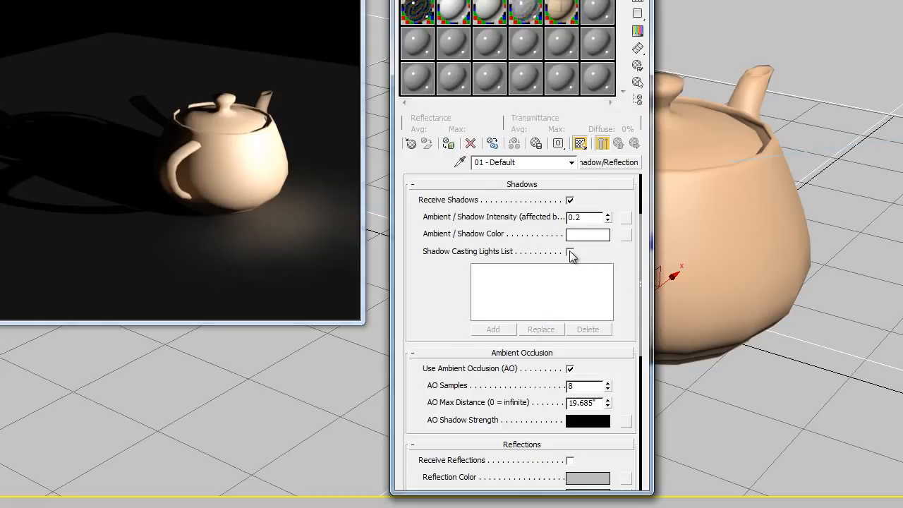
pyautogui.moveTo(641, 244); pyautogui.dragTo(617, 400)
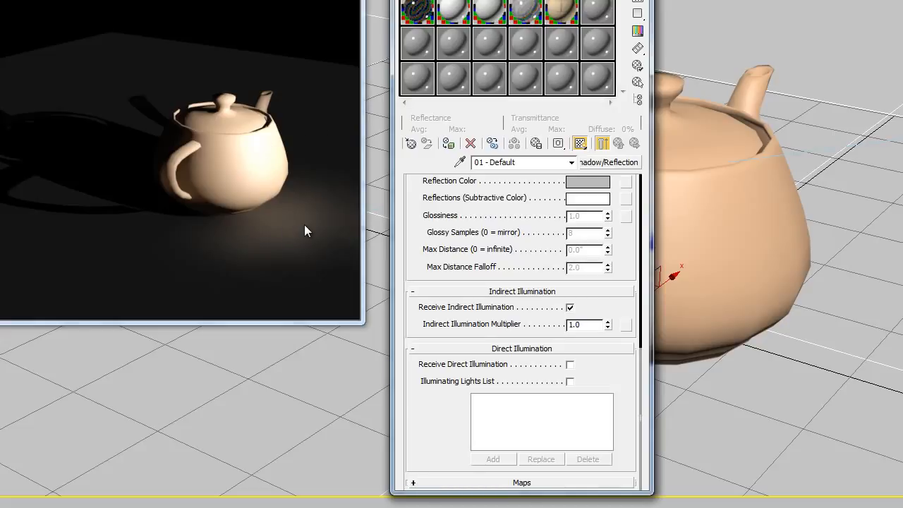
pyautogui.click(570, 308)
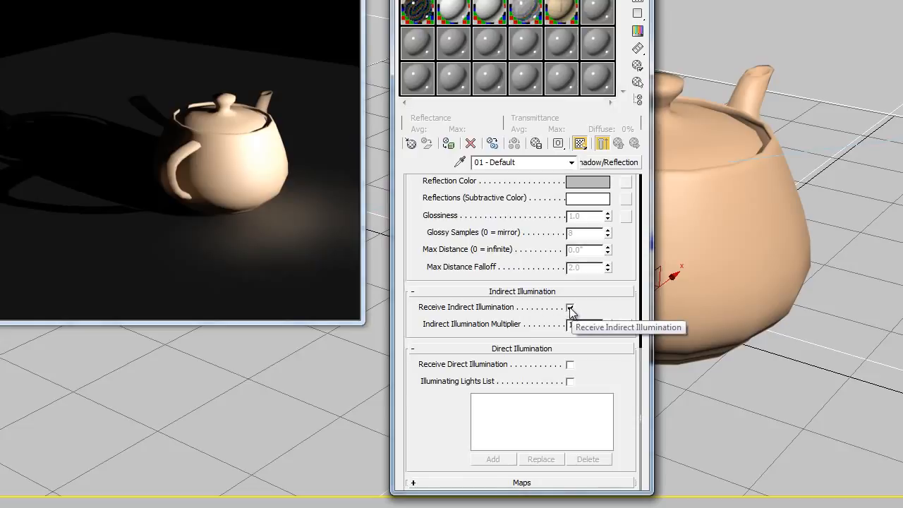
pyautogui.click(571, 309)
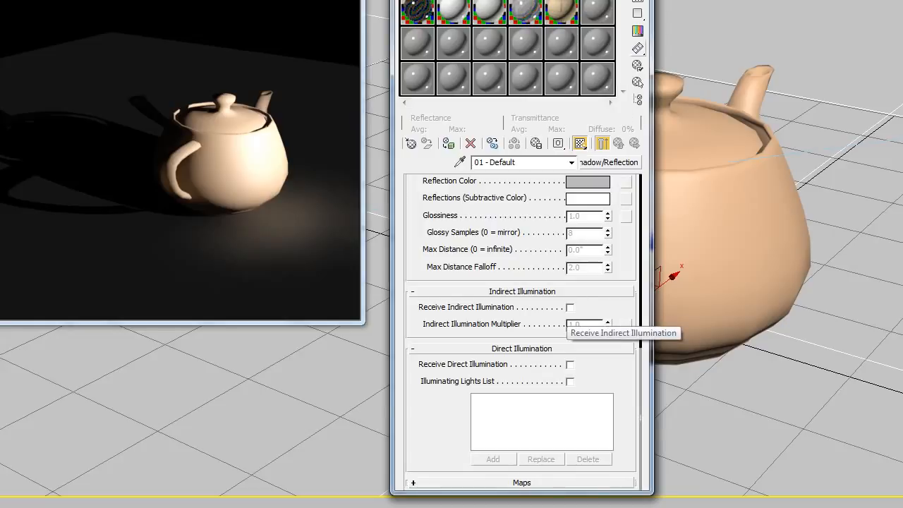
# Render the camera view and turn on Receive Reflections for the 01 - Default matte material.
pyautogui.hotkey('shift', 'q')
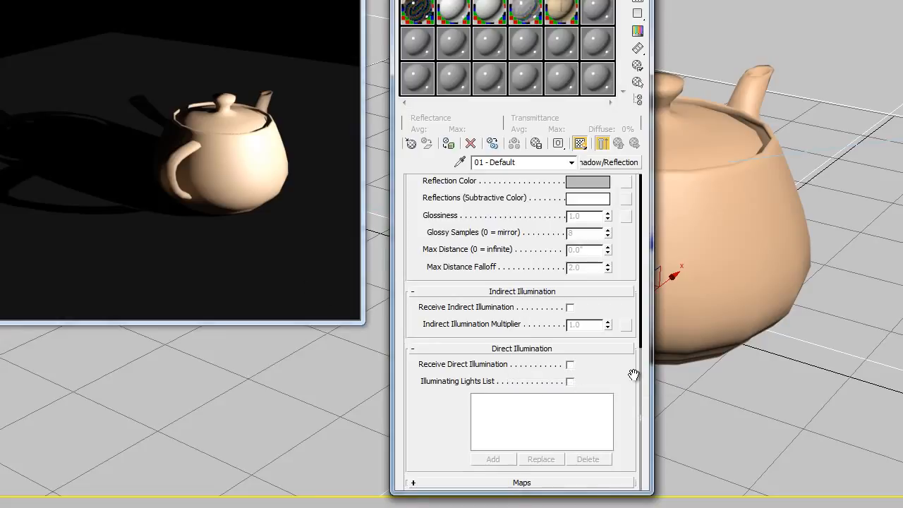
pyautogui.moveTo(639, 370); pyautogui.dragTo(636, 307)
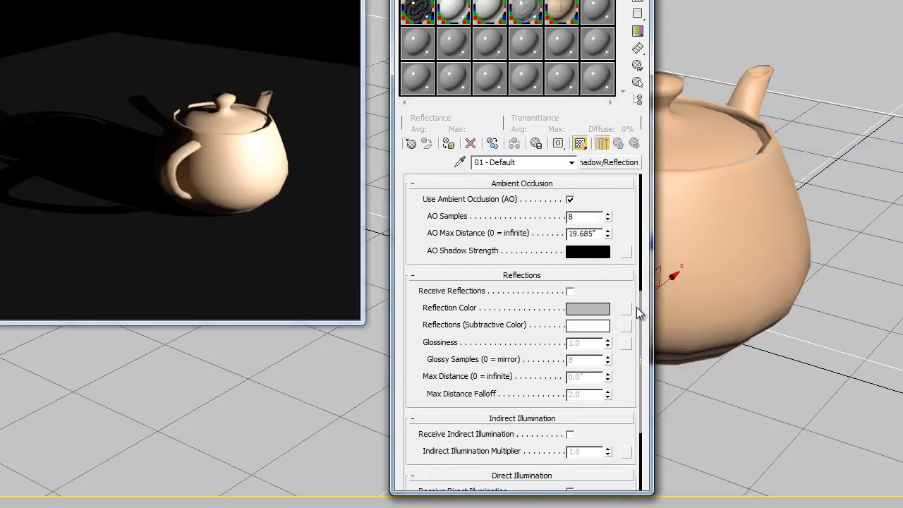
pyautogui.click(570, 291)
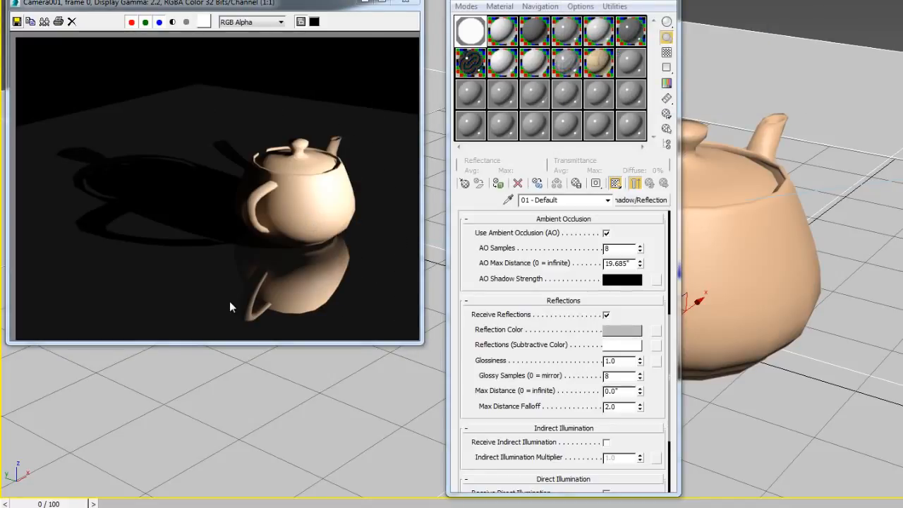
# Brighten the matte material's Reflection Color to a value of about 0.724 and set its reflection Glossiness to 0.8.
pyautogui.click(622, 330)
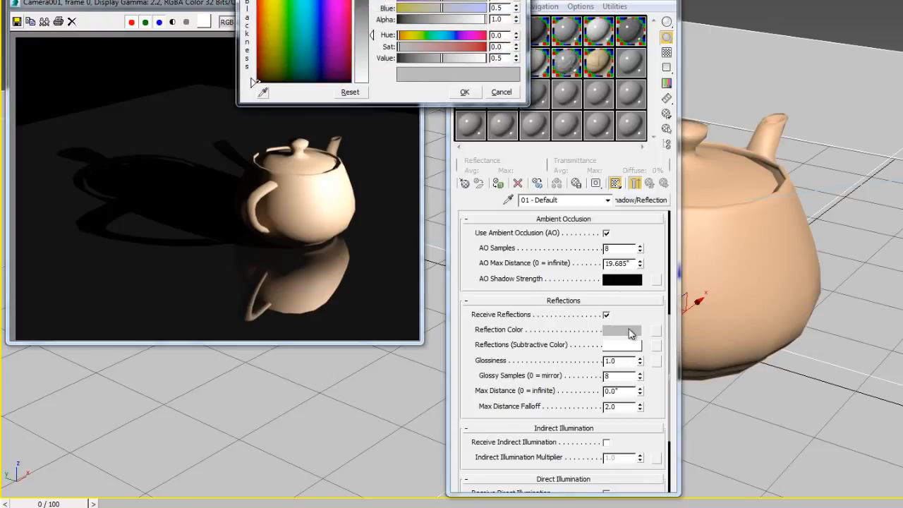
pyautogui.moveTo(372, 38); pyautogui.dragTo(372, 58)
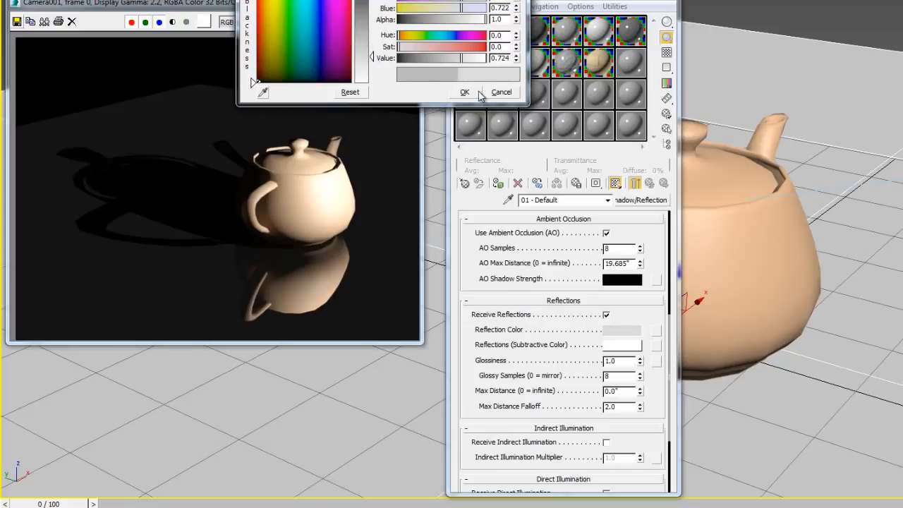
pyautogui.click(464, 91)
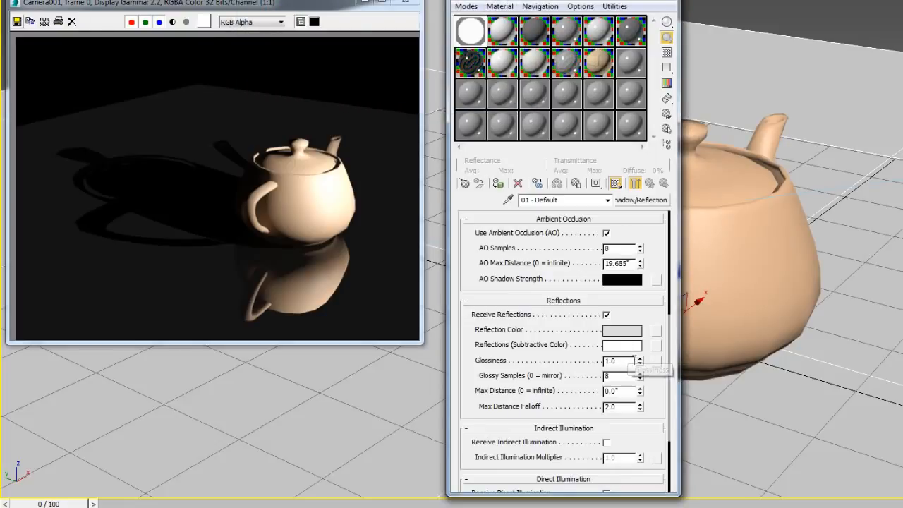
pyautogui.moveTo(627, 361); pyautogui.dragTo(597, 363)
pyautogui.write('0.8')
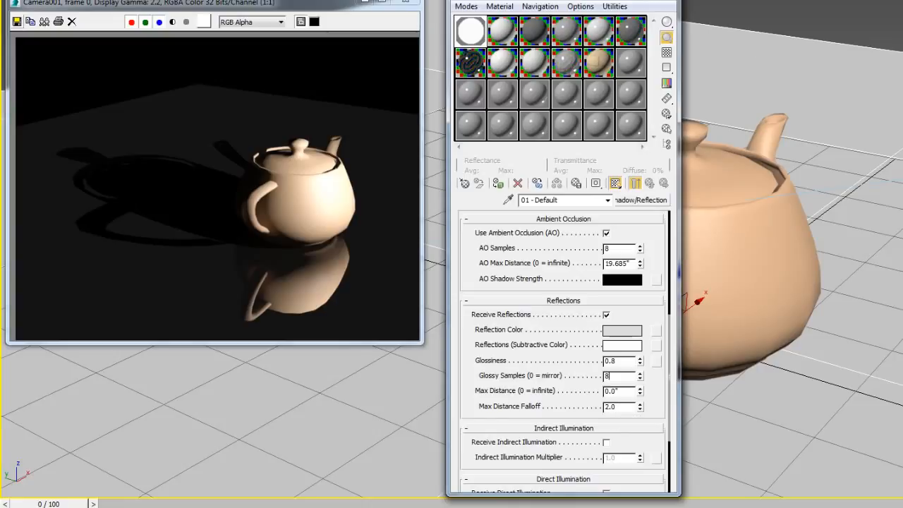
# Render the camera view with the new reflection settings and save the image as Test3.png in the MSR Material folder.
pyautogui.press('F9')
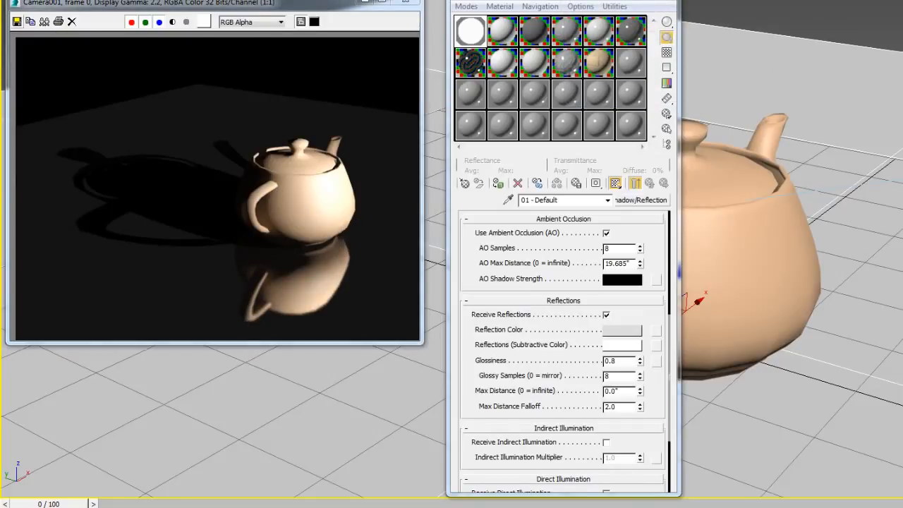
pyautogui.click(17, 21)
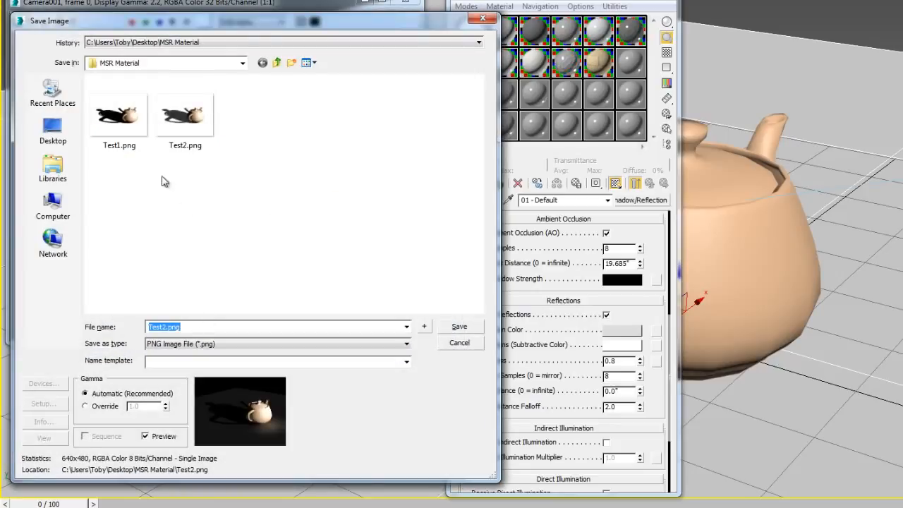
pyautogui.click(165, 327)
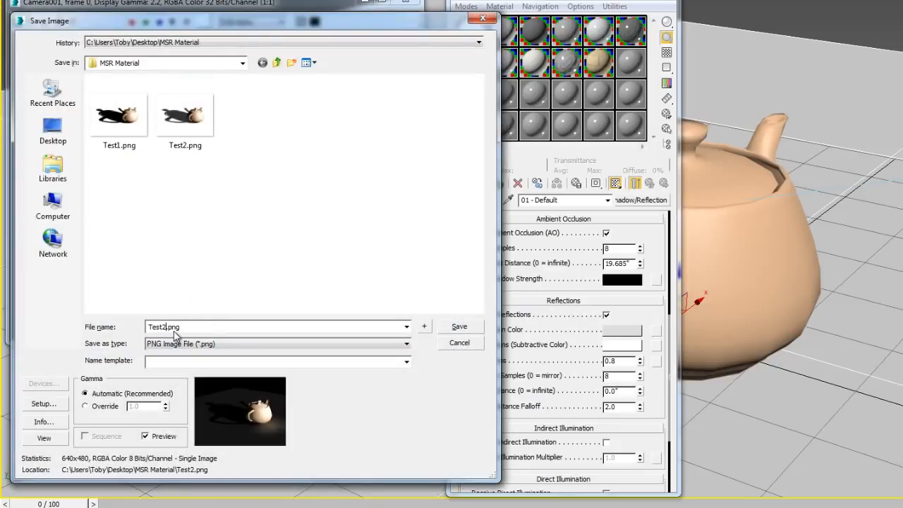
pyautogui.click(473, 330)
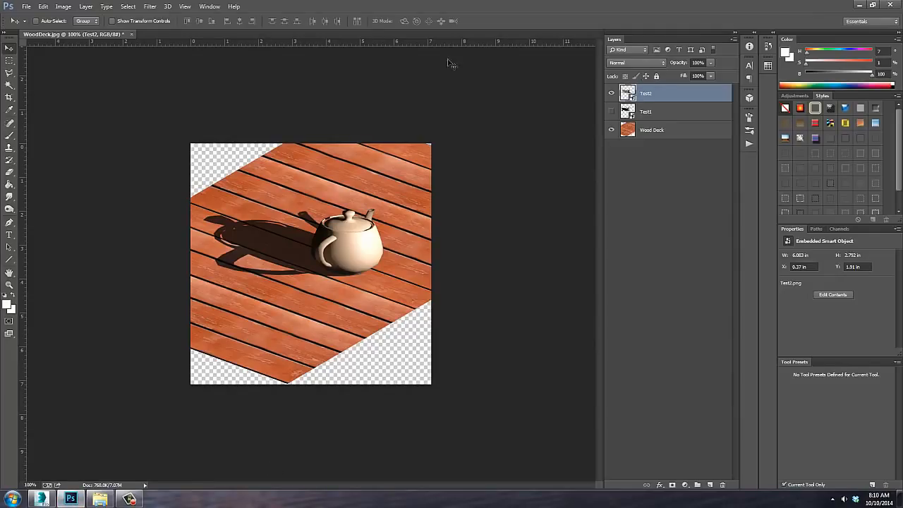
# Switch to Photoshop and place Test3.png as an embedded image in the wood deck document.
pyautogui.click(26, 7)
pyautogui.click(79, 167)
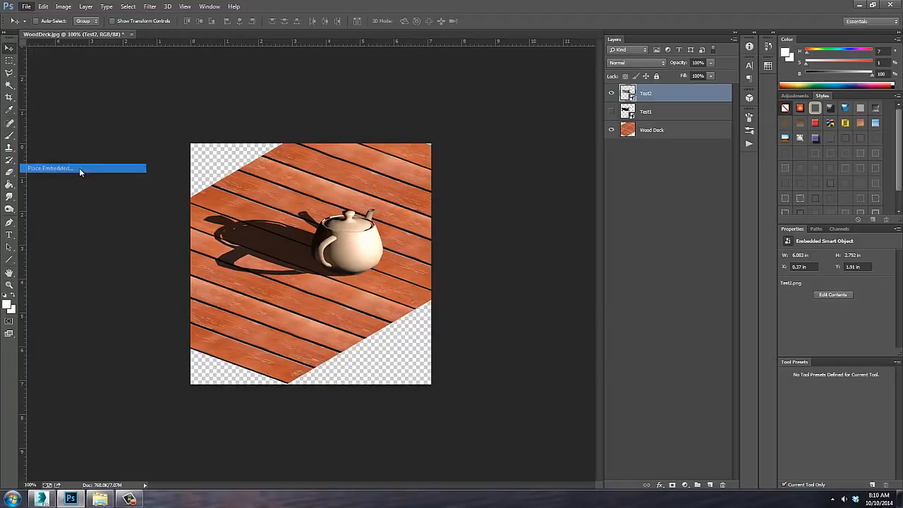
pyautogui.click(289, 79)
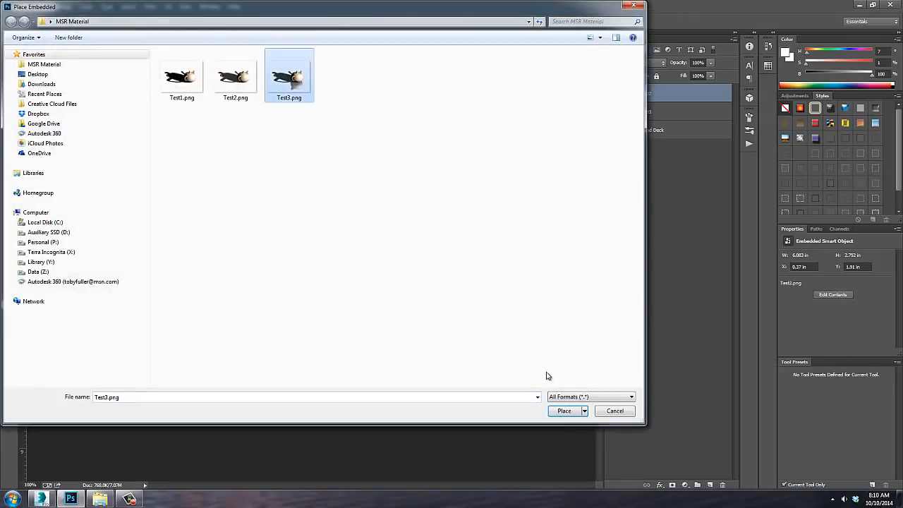
pyautogui.click(564, 410)
pyautogui.press('Return')
# Hide the Test2 layer and move the Test3 teapot with its reflection up and slightly left on the deck.
pyautogui.click(611, 129)
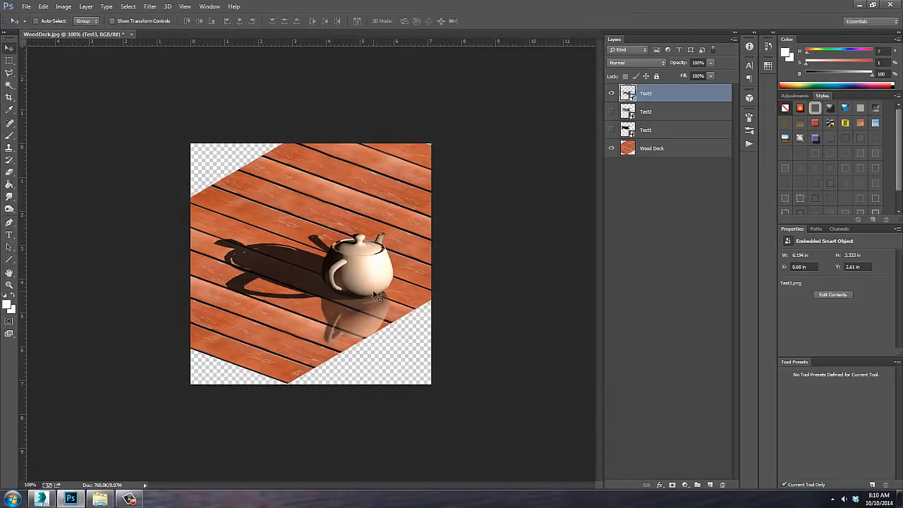
pyautogui.moveTo(345, 270); pyautogui.dragTo(338, 247)
pyautogui.moveTo(508, 231)
pyautogui.mouseDown()
pyautogui.moveTo(499, 249)
pyautogui.moveTo(523, 232)
pyautogui.moveTo(517, 240)
pyautogui.mouseUp()
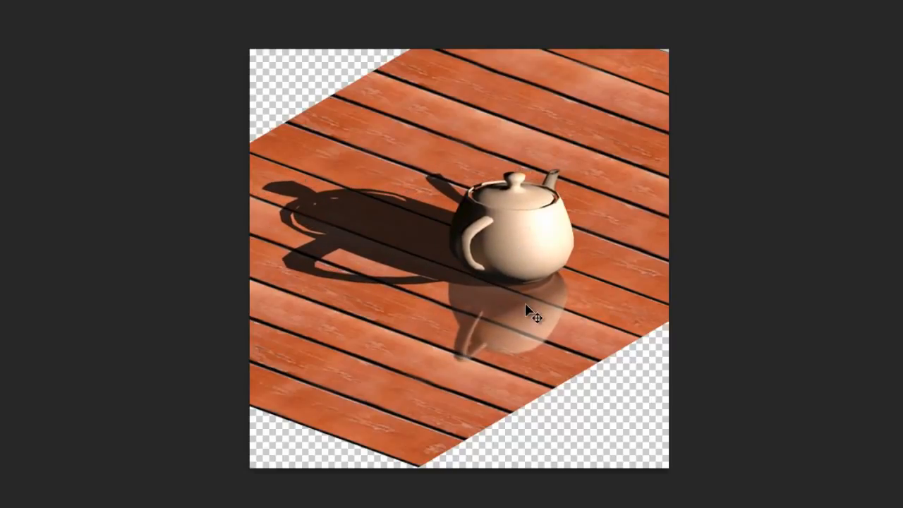